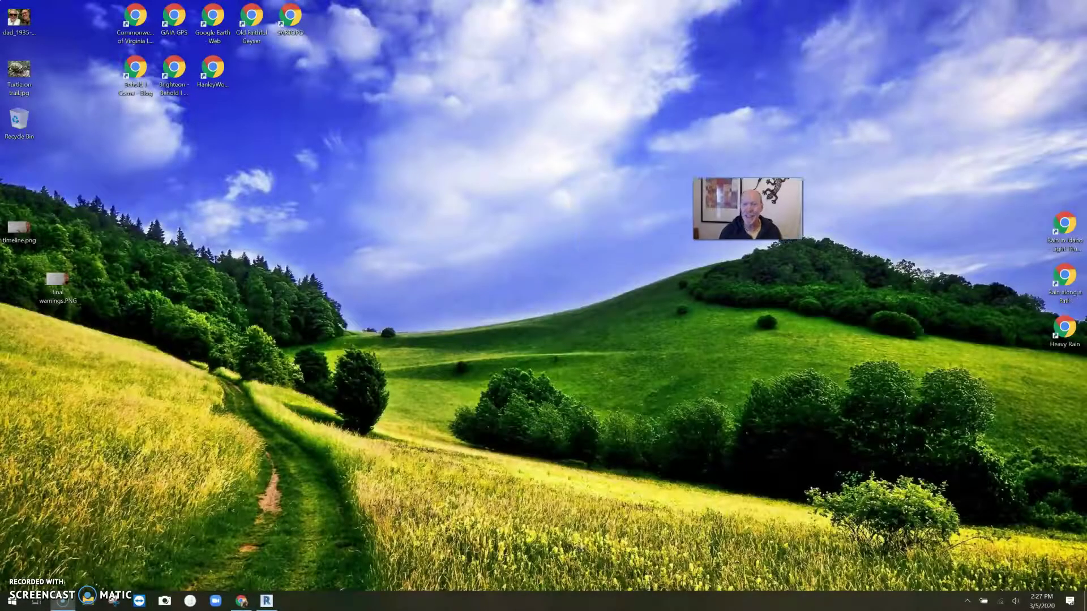
- Switch to Revit and open the project's default 3D view of the house
{"action": "left_click", "coordinate": [270, 604]}
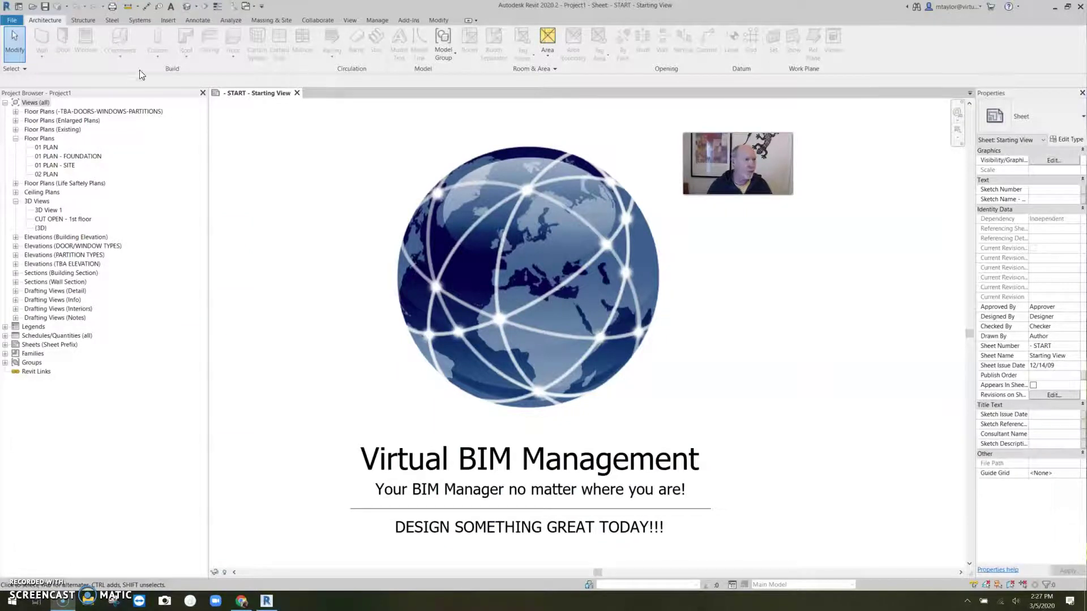
{"action": "left_click", "coordinate": [187, 11]}
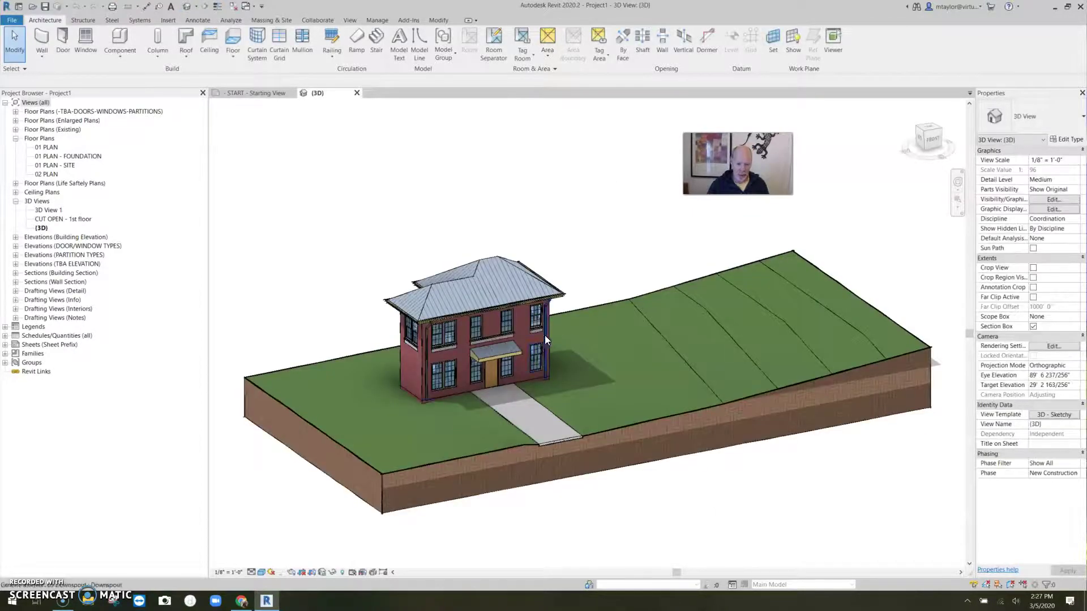
{"action": "middle_click_drag", "start_coordinate": [466, 354], "coordinate": [411, 368], "text": "shift"}
{"action": "scroll", "coordinate": [657, 270], "scroll_direction": "up", "scroll_amount": 5}
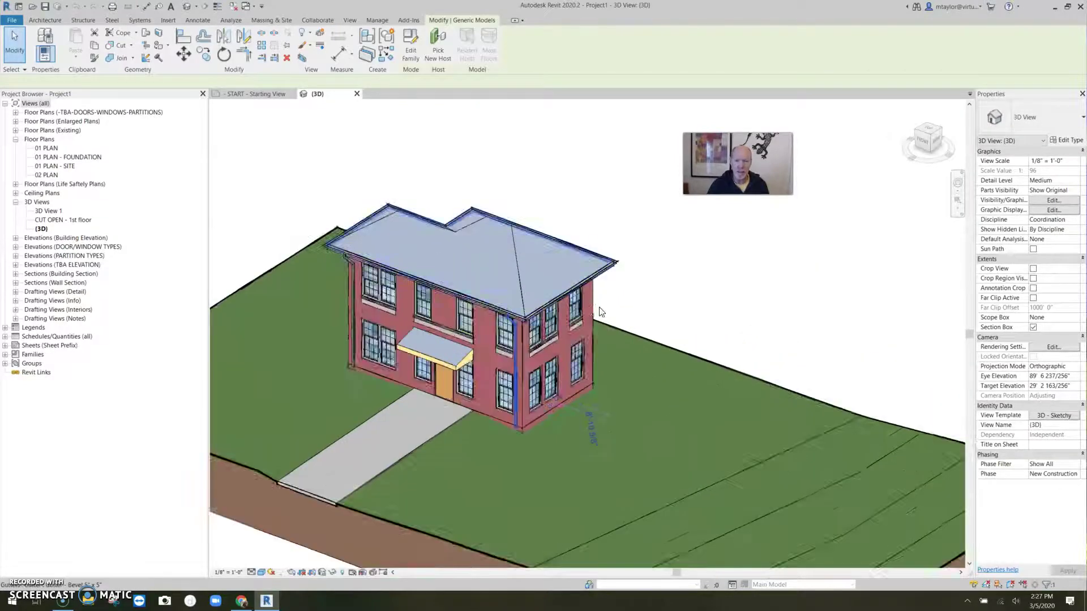
{"action": "scroll", "coordinate": [542, 308], "scroll_direction": "up", "scroll_amount": 5}
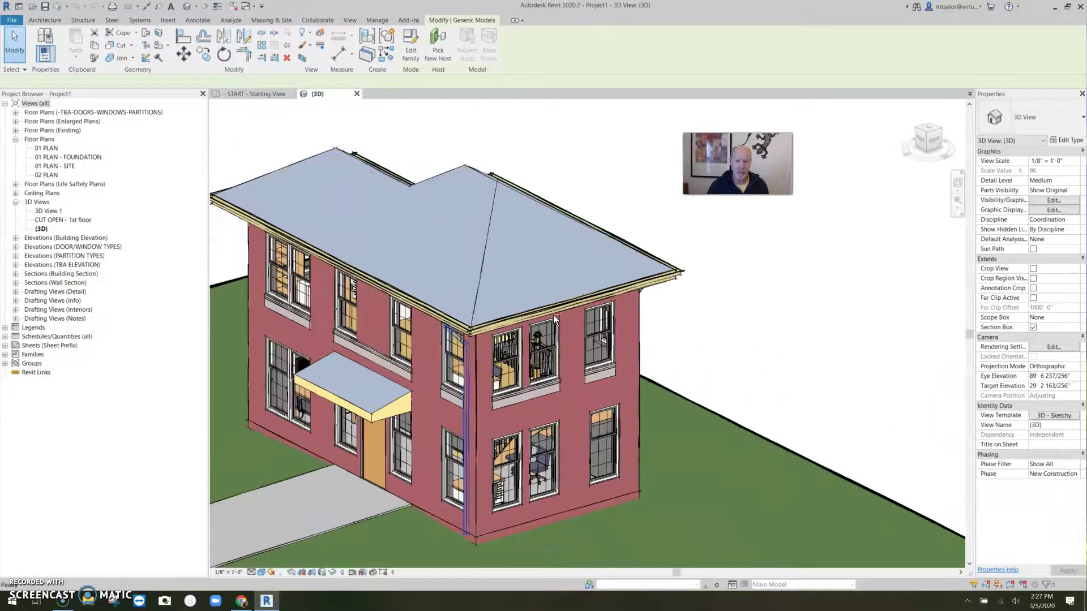
{"action": "middle_click_drag", "start_coordinate": [510, 290], "coordinate": [505, 315]}
{"action": "key", "text": "Escape"}
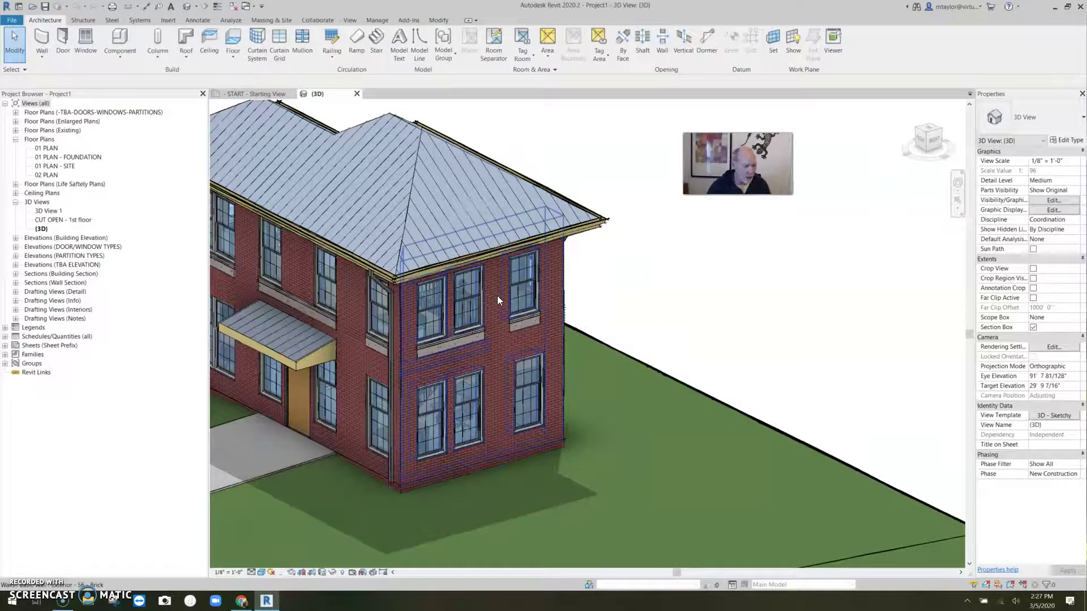
- Turn off Defines Slope for the main roof's end edge in its footprint, and delete the roof soffit beneath that end
{"action": "left_click", "coordinate": [481, 236]}
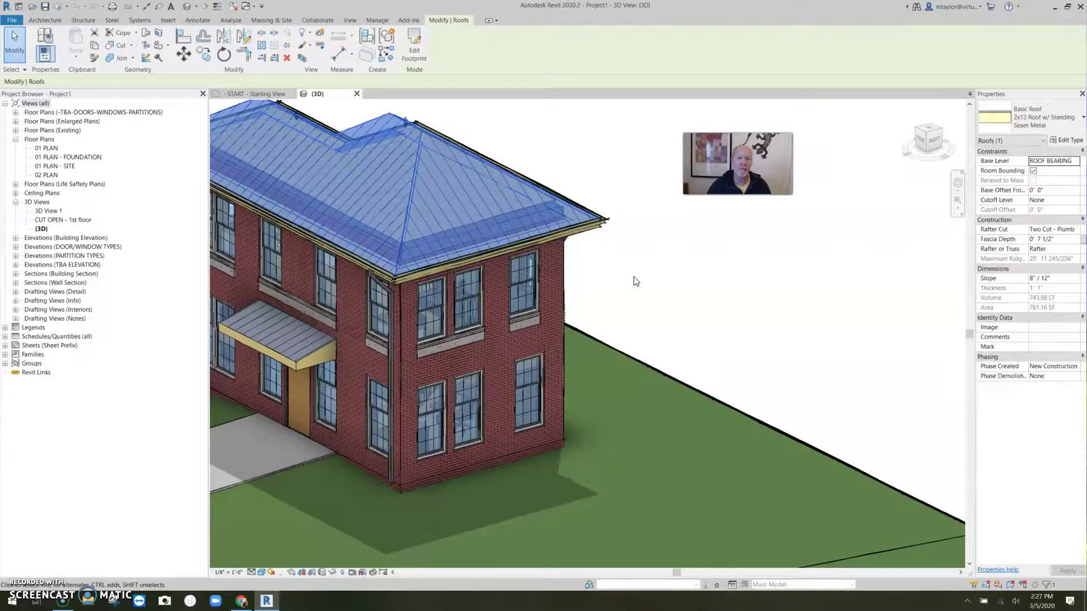
{"action": "left_click", "coordinate": [414, 48]}
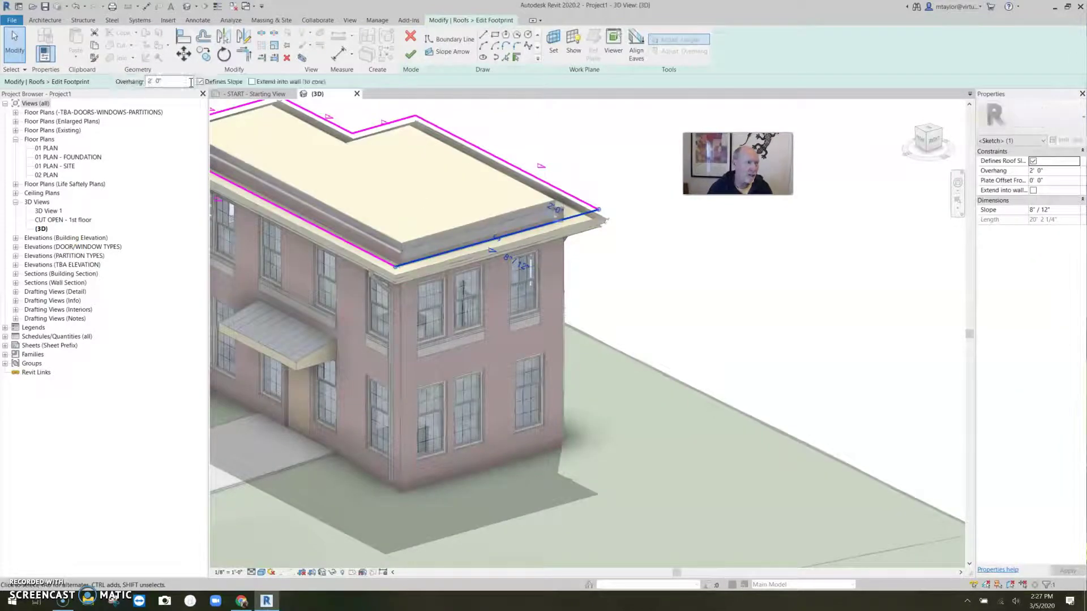
{"action": "left_click", "coordinate": [200, 81]}
{"action": "left_click", "coordinate": [412, 52]}
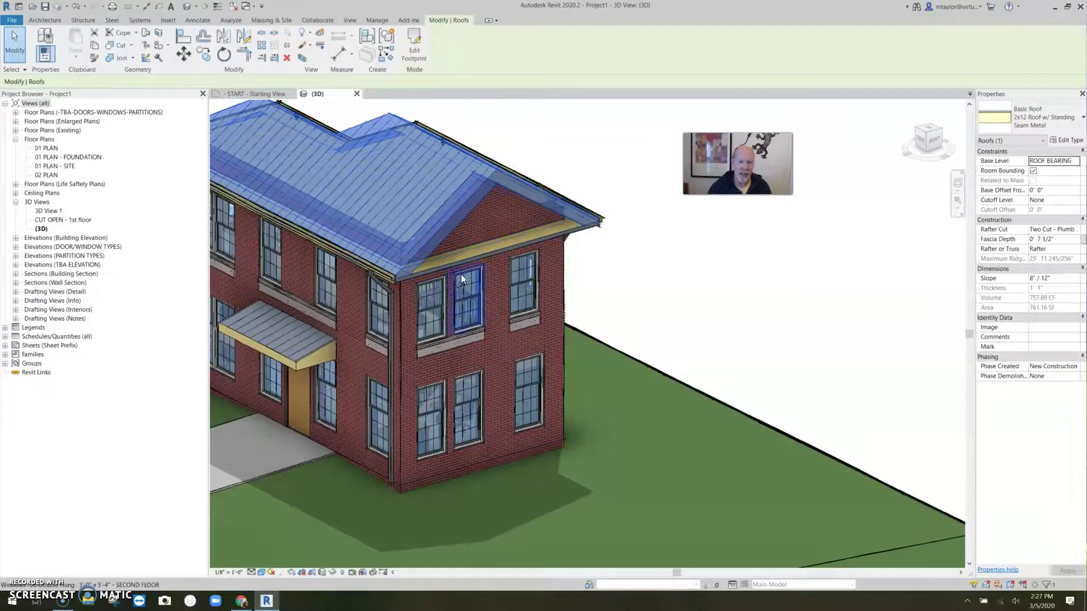
{"action": "left_click", "coordinate": [617, 246]}
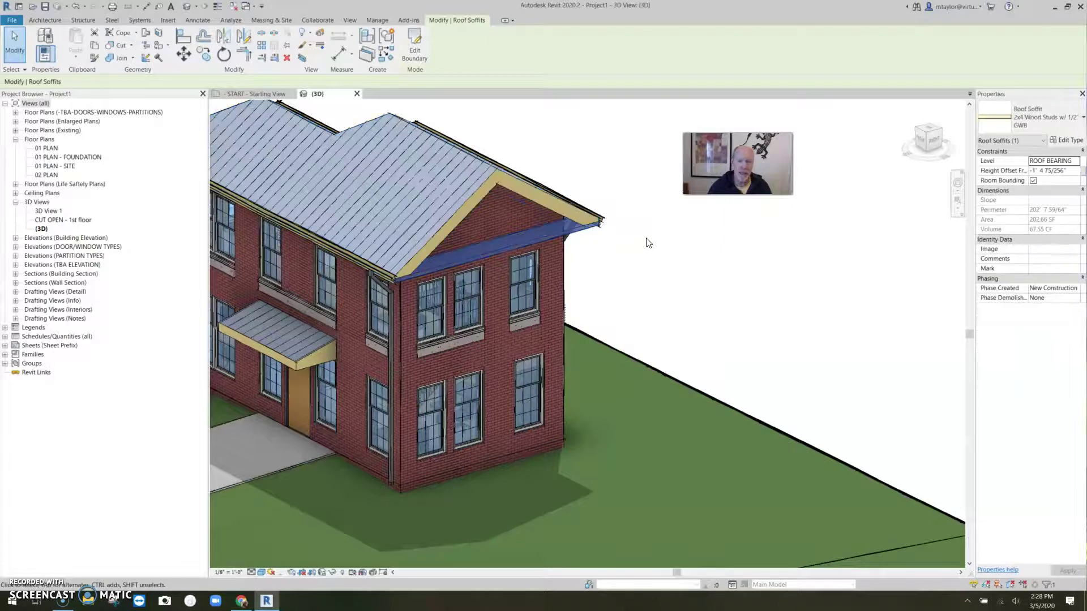
{"action": "left_click", "coordinate": [648, 243]}
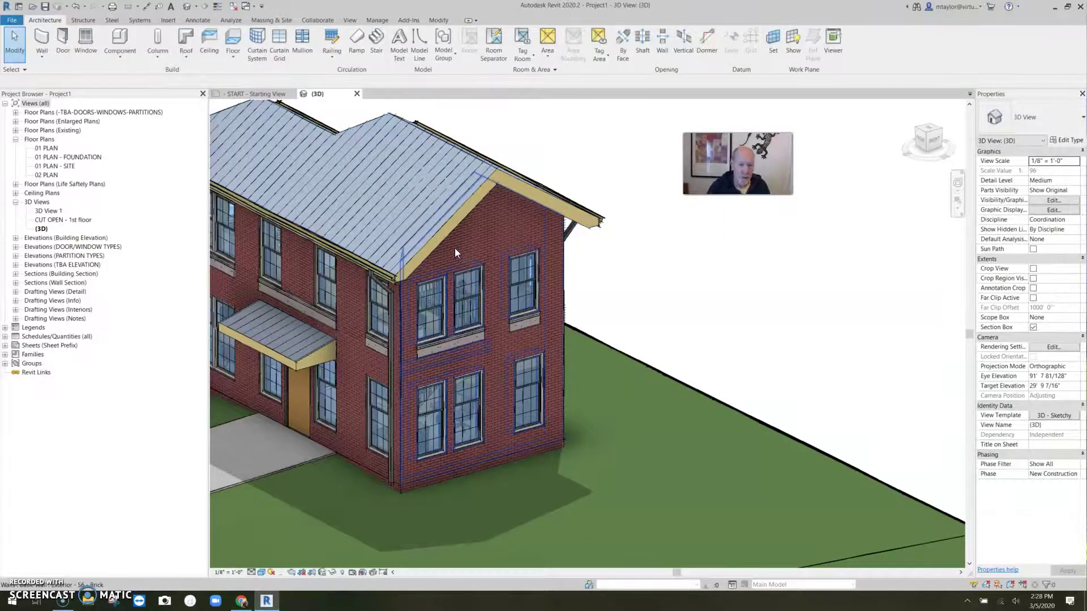
- Edit the roof footprint again and set the gable-end edge's overhang to 1' 0"
{"action": "scroll", "coordinate": [455, 252], "scroll_direction": "up", "scroll_amount": 3}
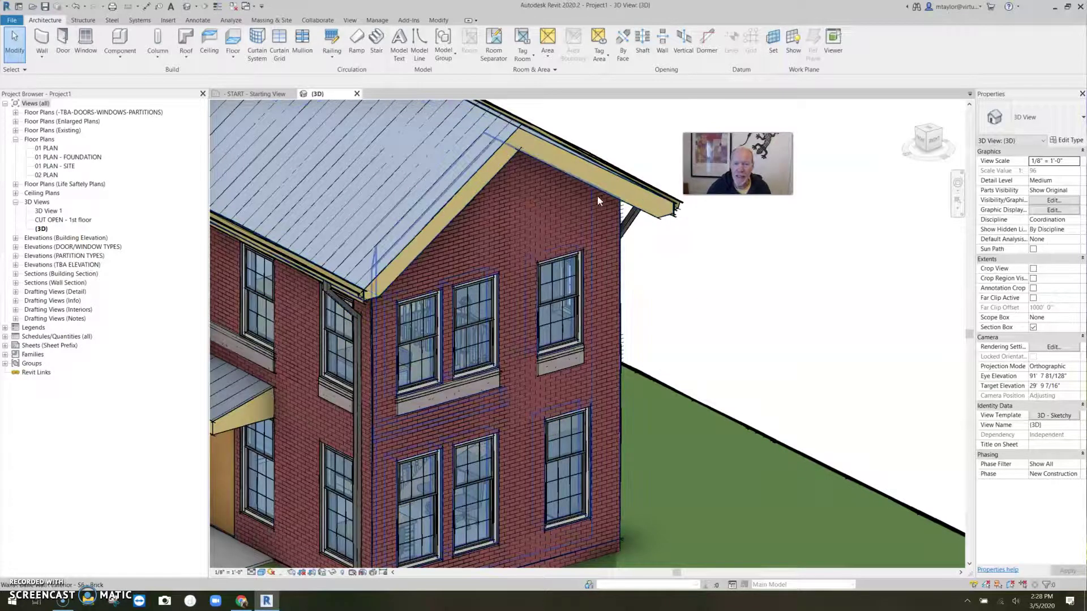
{"action": "left_click", "coordinate": [582, 165]}
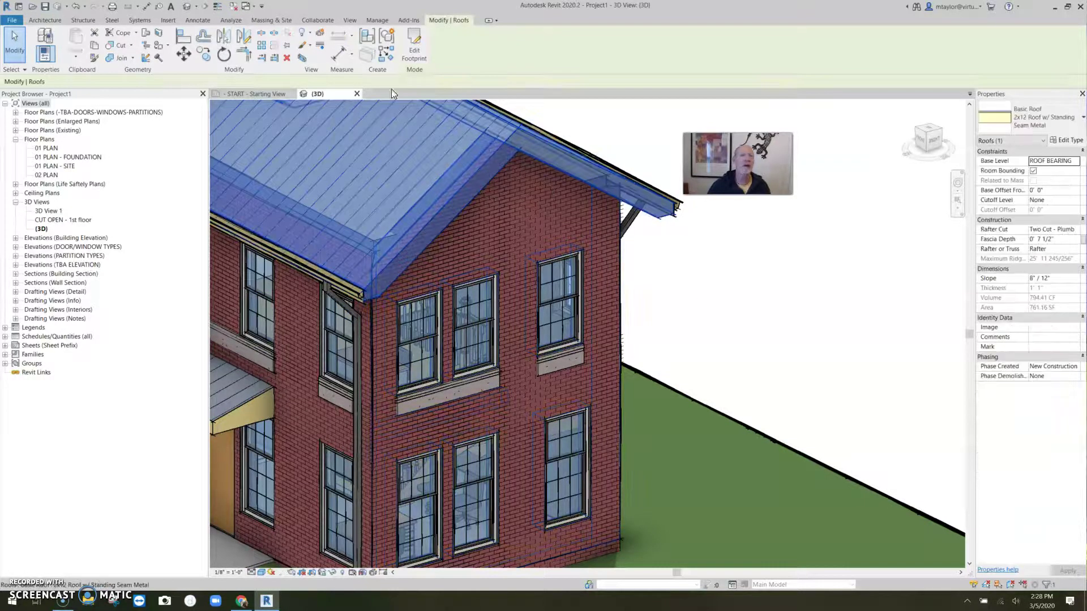
{"action": "left_click", "coordinate": [414, 46]}
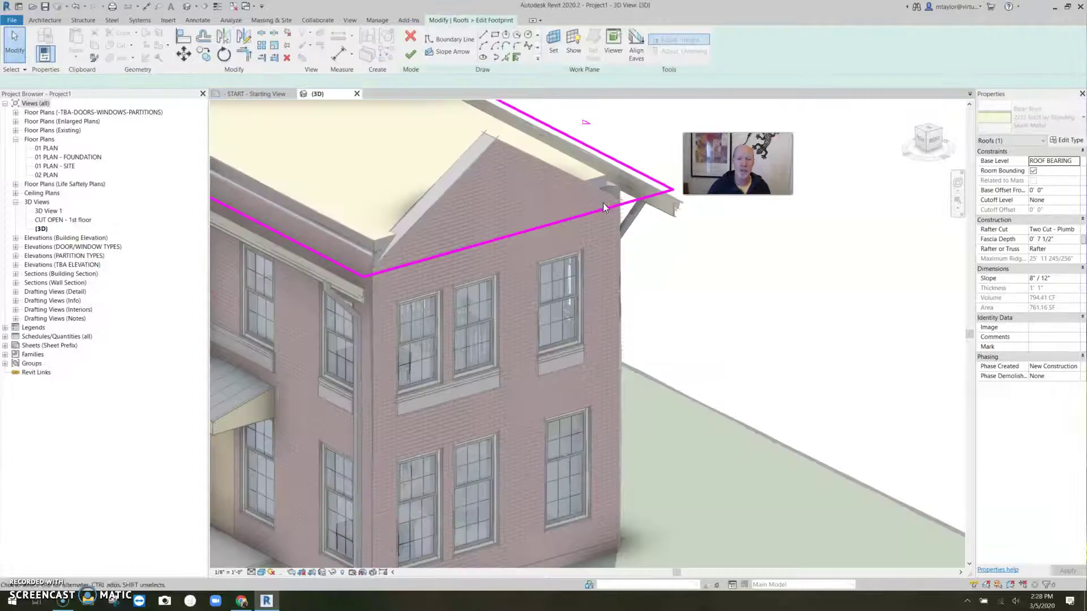
{"action": "left_click", "coordinate": [605, 207]}
{"action": "left_click", "coordinate": [180, 81]}
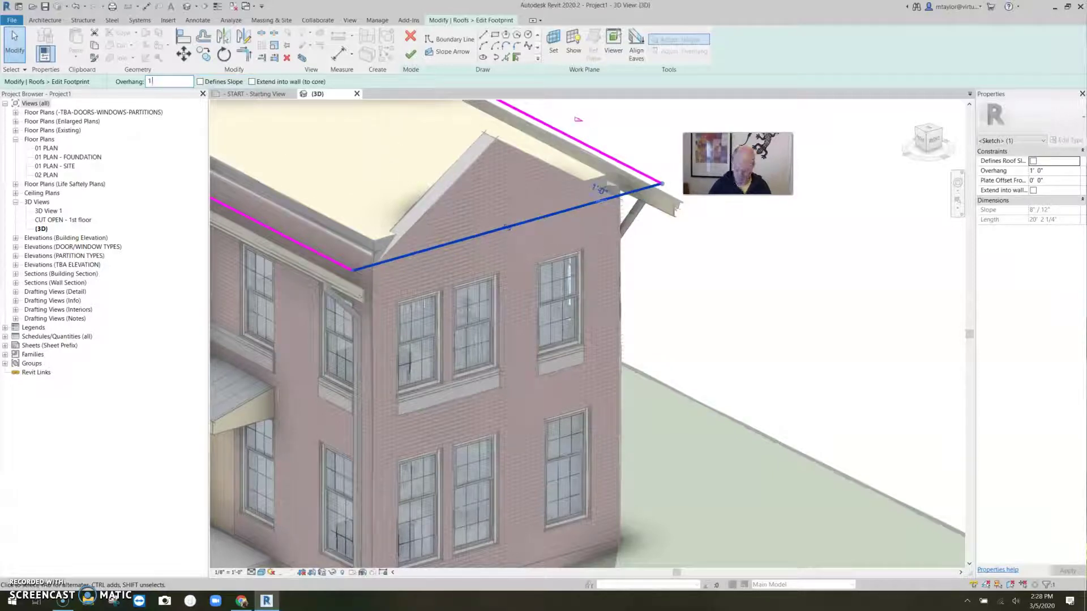
{"action": "left_click", "coordinate": [411, 57]}
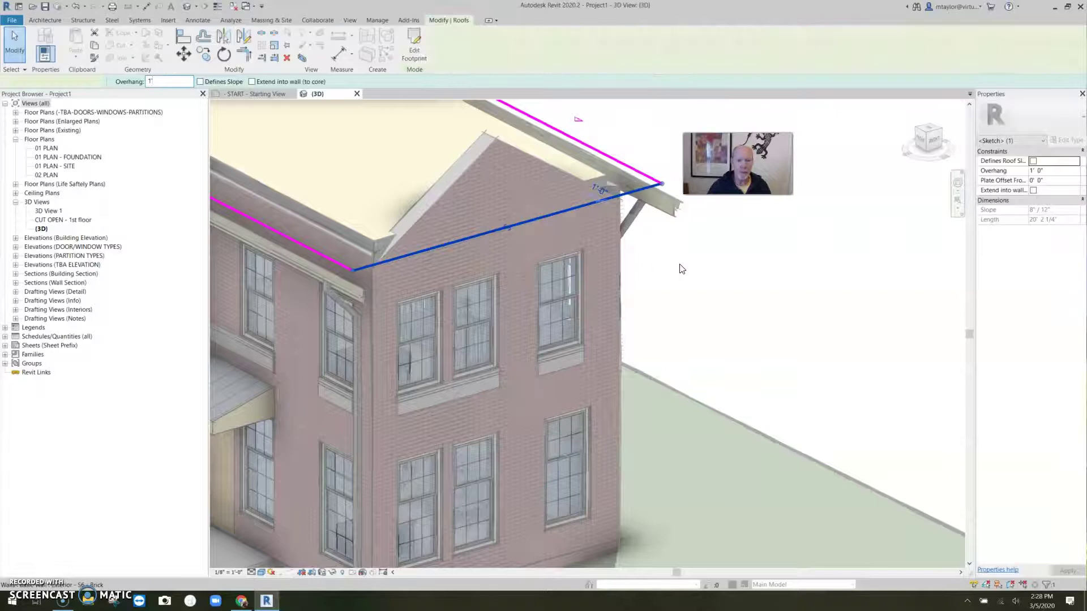
{"action": "scroll", "coordinate": [662, 234], "scroll_direction": "up", "scroll_amount": 3}
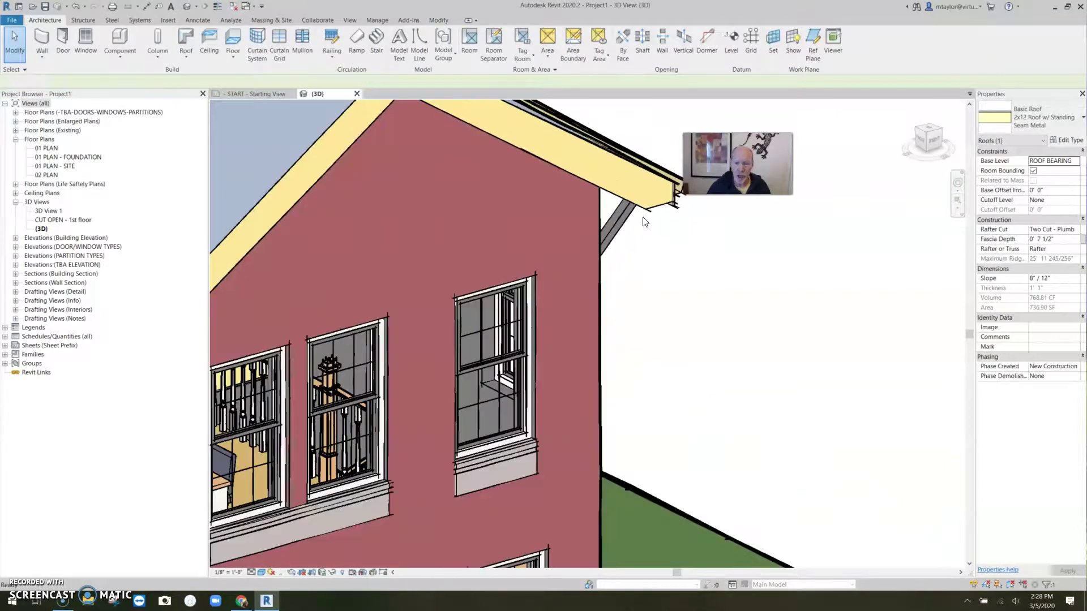
{"action": "scroll", "coordinate": [576, 219], "scroll_direction": "down", "scroll_amount": 4}
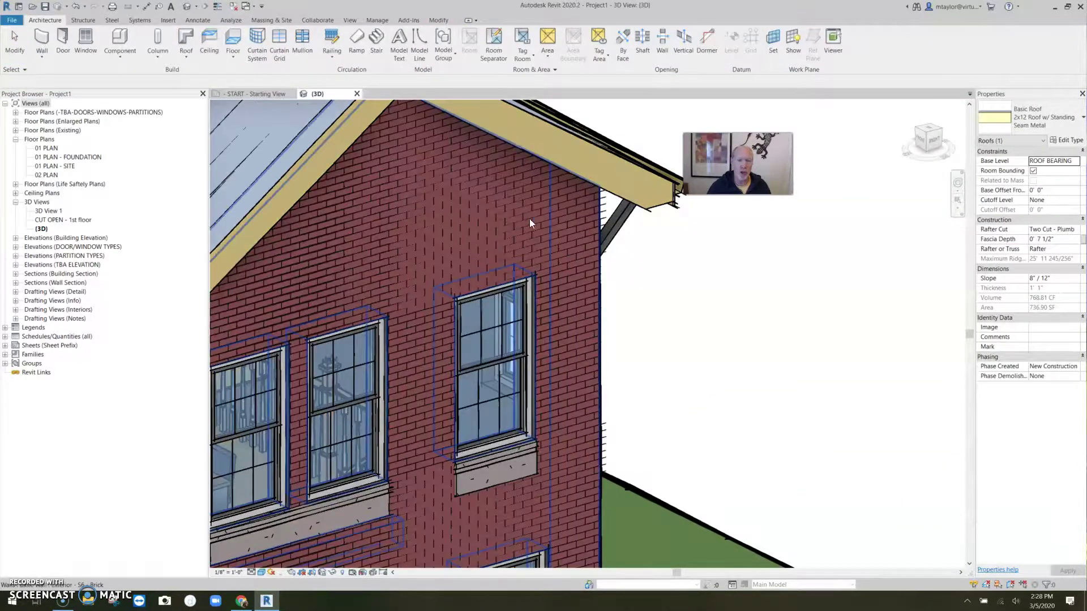
{"action": "middle_click_drag", "start_coordinate": [528, 219], "coordinate": [629, 236]}
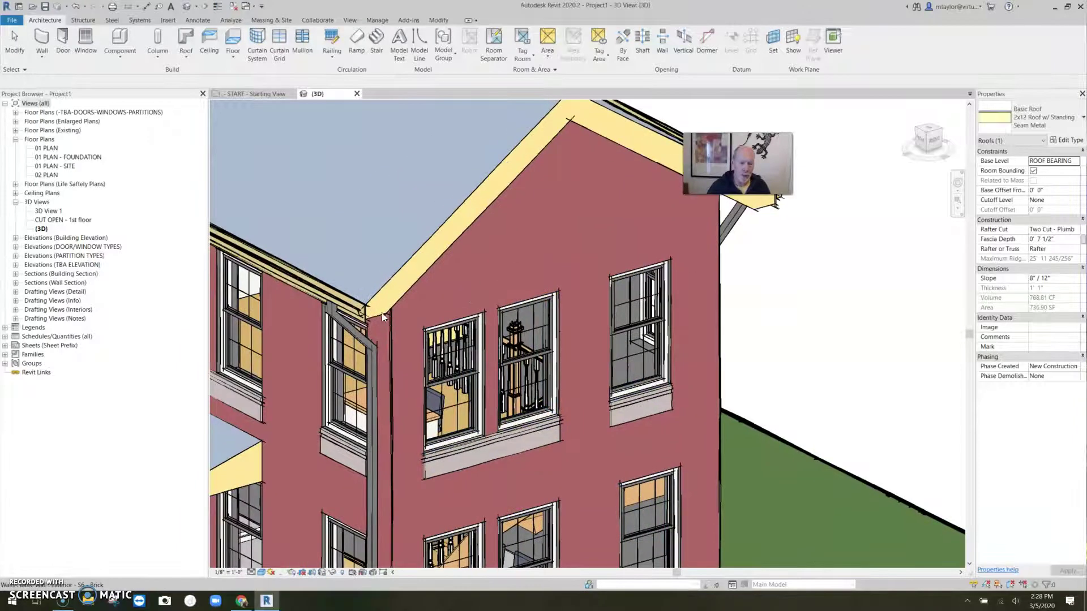
{"action": "key", "text": "Escape"}
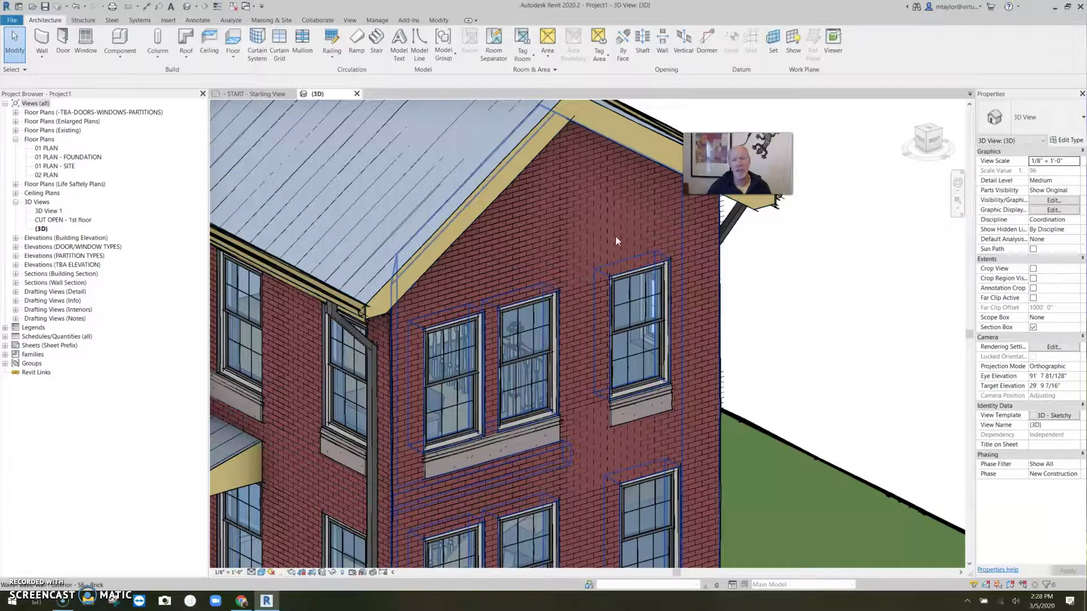
- Start an in-place model in the Roofs category and give it a name starting with "Gable End"
{"action": "middle_click_drag", "start_coordinate": [615, 245], "coordinate": [516, 267]}
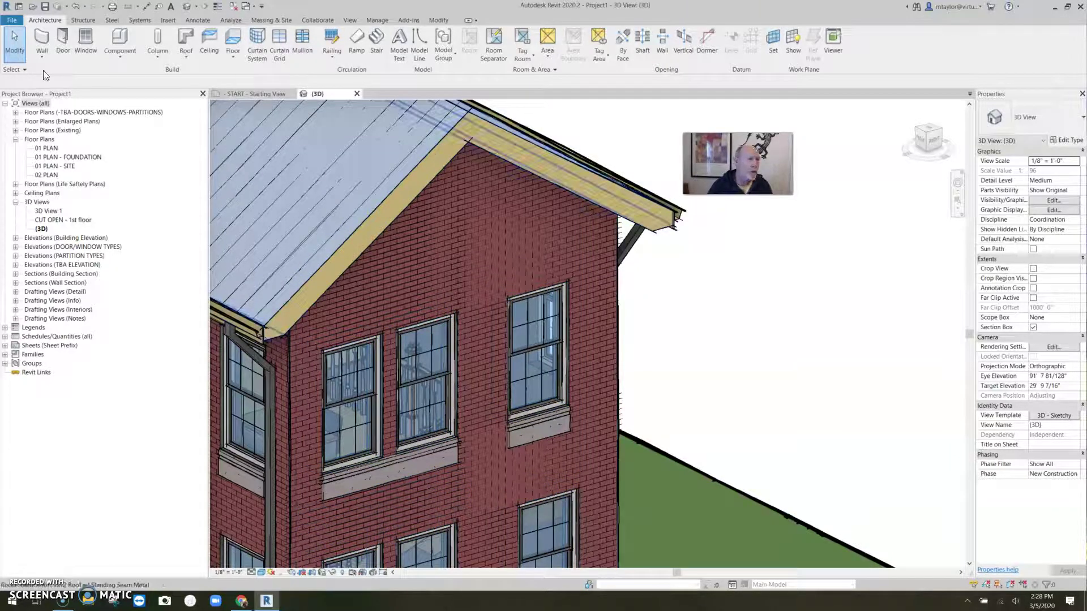
{"action": "left_click", "coordinate": [105, 53]}
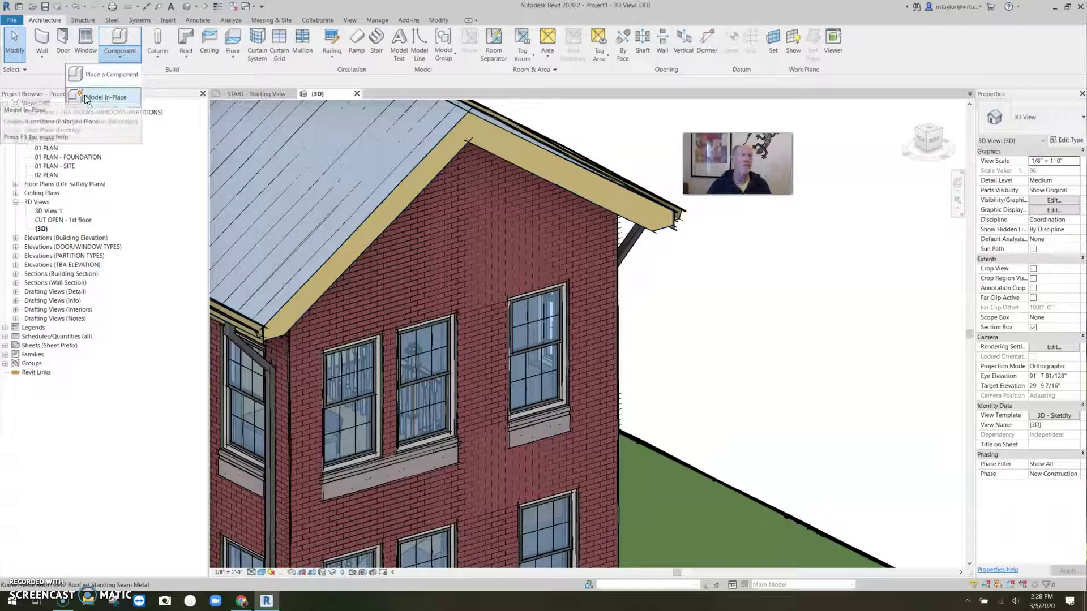
{"action": "left_click", "coordinate": [106, 97]}
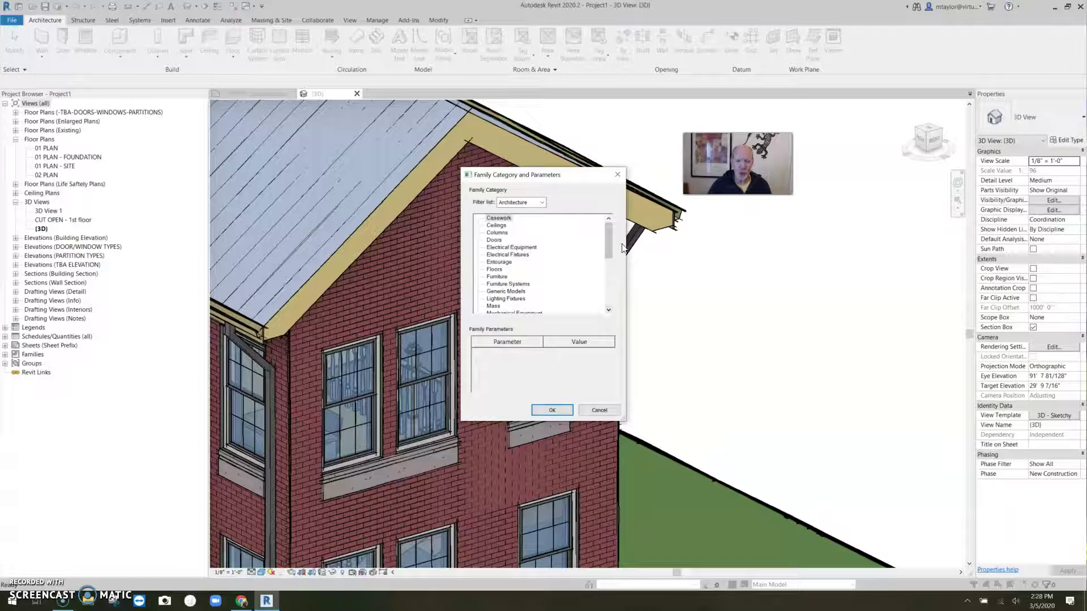
{"action": "left_click_drag", "start_coordinate": [607, 246], "coordinate": [607, 293]}
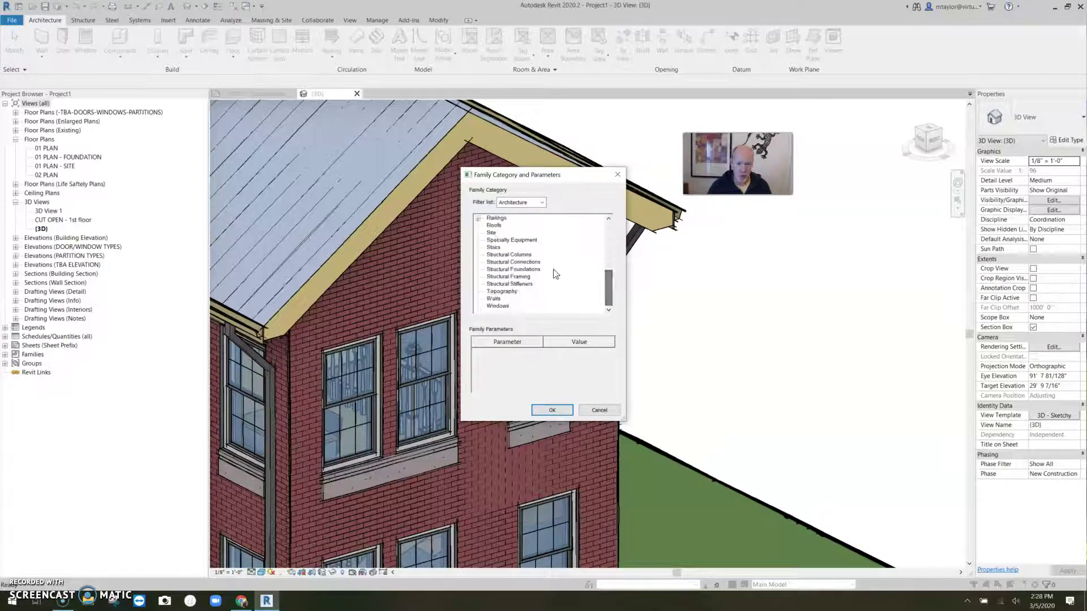
{"action": "left_click", "coordinate": [551, 410]}
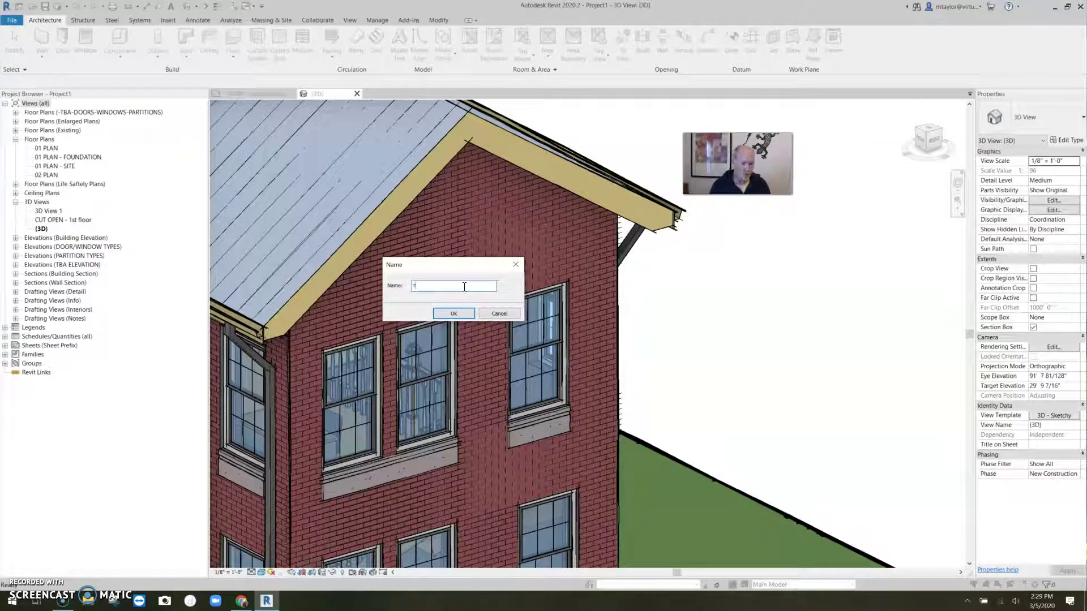
{"action": "key", "text": "BackSpace"}
{"action": "type", "text": "r"}
{"action": "key", "text": "BackSpace"}
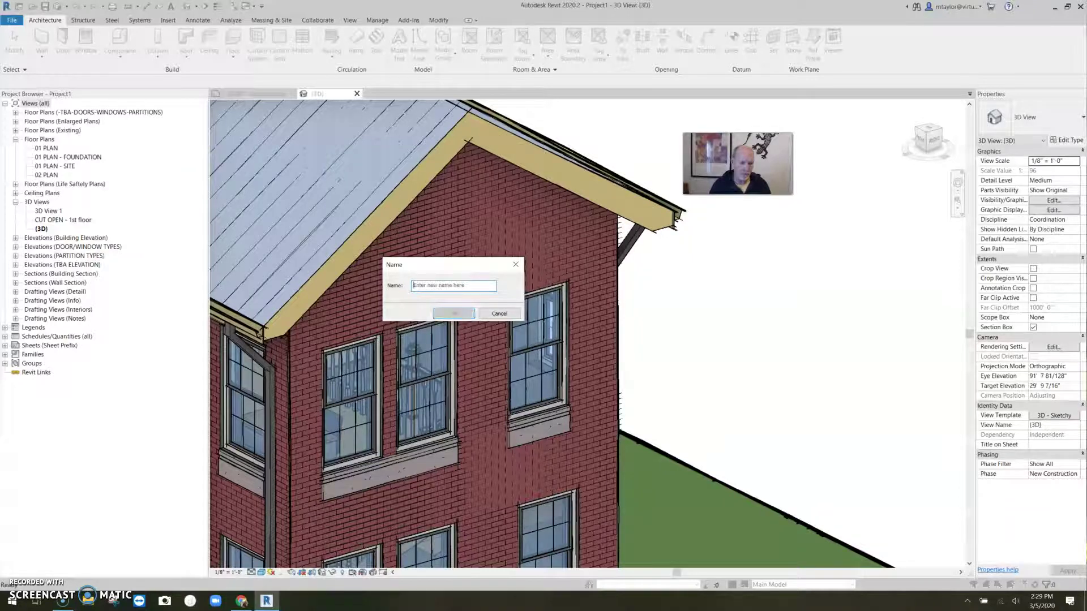
{"action": "type", "text": "Gu"}
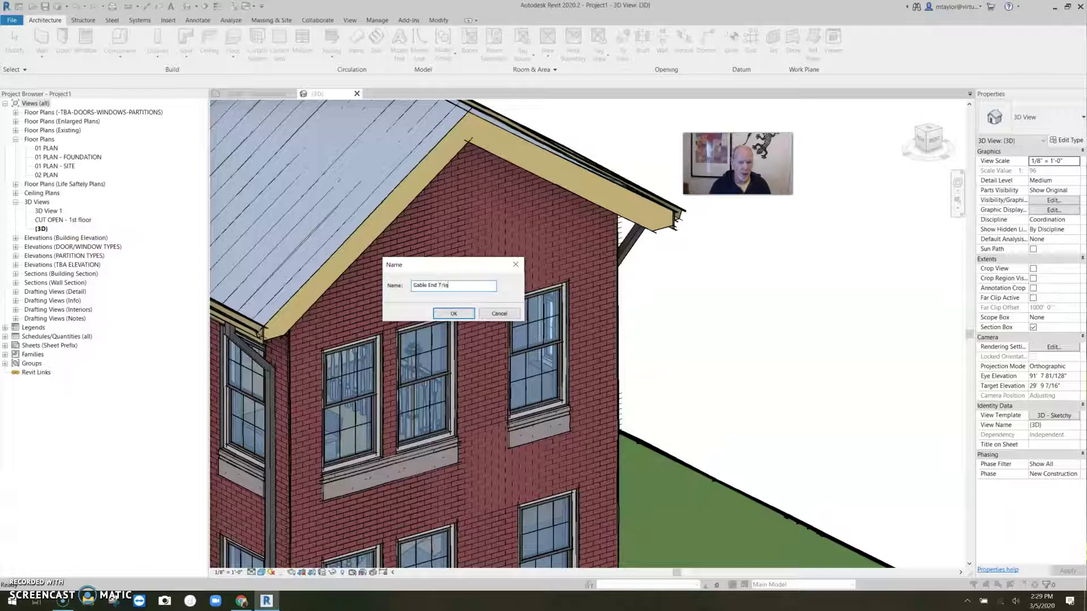
{"action": "left_click", "coordinate": [469, 317]}
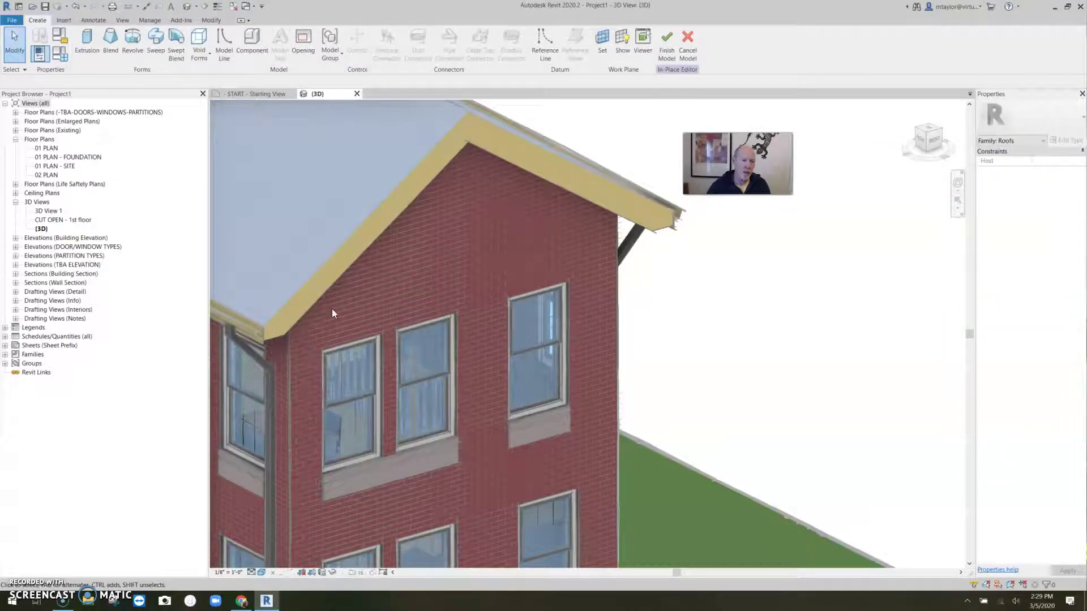
- Set the work plane by picking the roof's sloped face at the gable end
{"action": "left_click", "coordinate": [603, 42]}
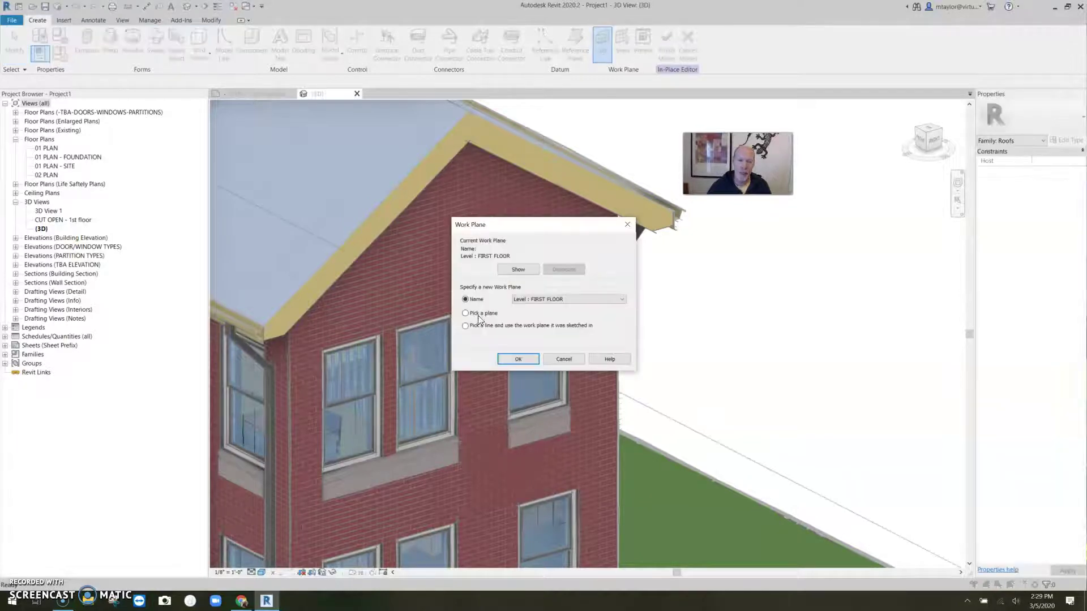
{"action": "left_click", "coordinate": [517, 360]}
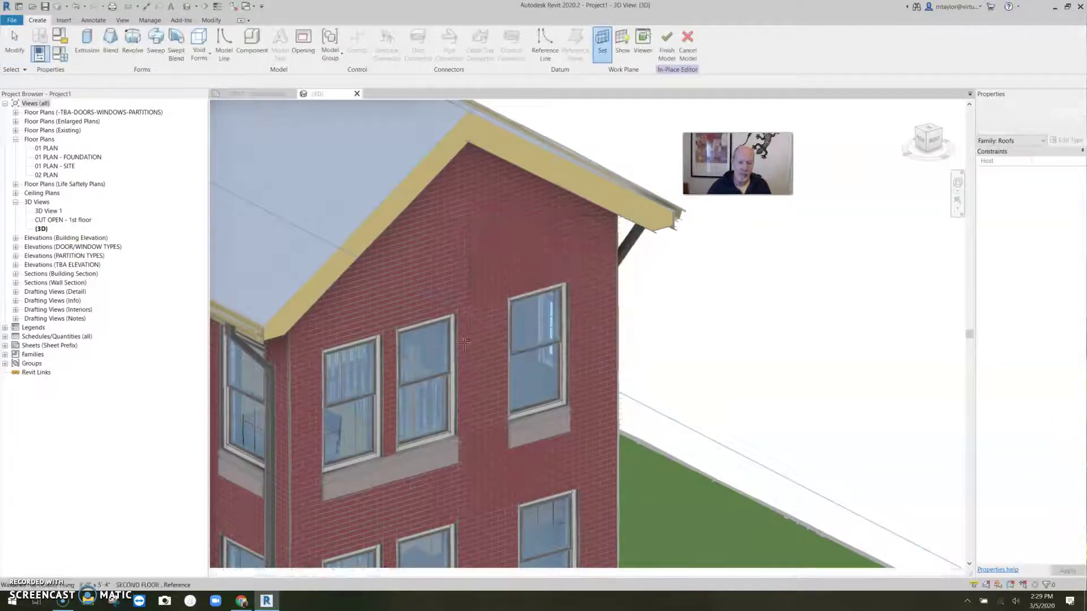
{"action": "left_click", "coordinate": [310, 284]}
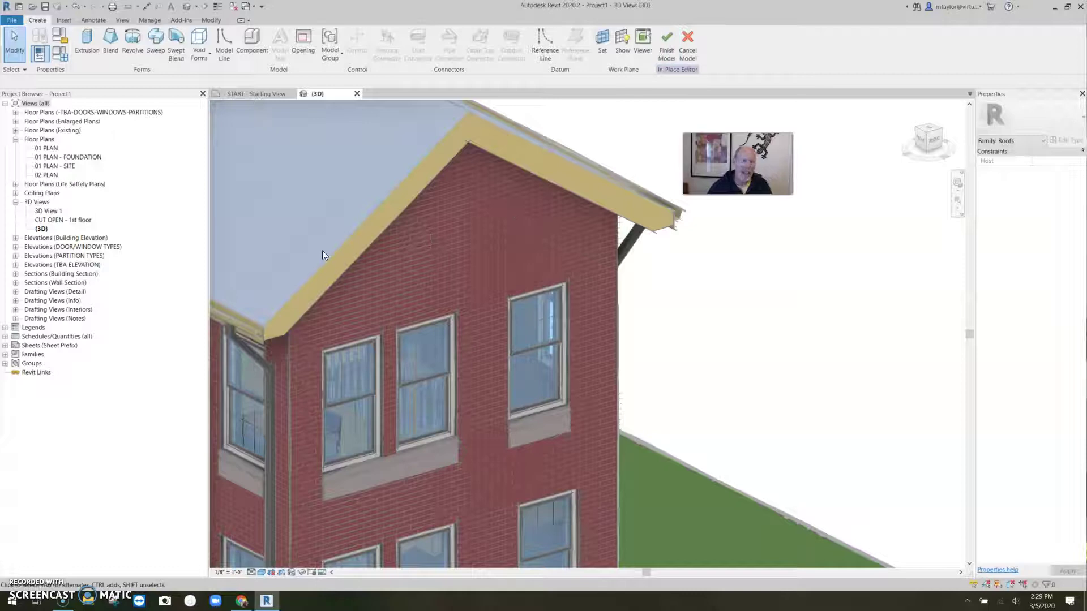
- Start an extrusion and sketch a horizontal line from the near eave corner, plus picked lines along the roof's sloped underside and the wall corner
{"action": "left_click", "coordinate": [88, 39]}
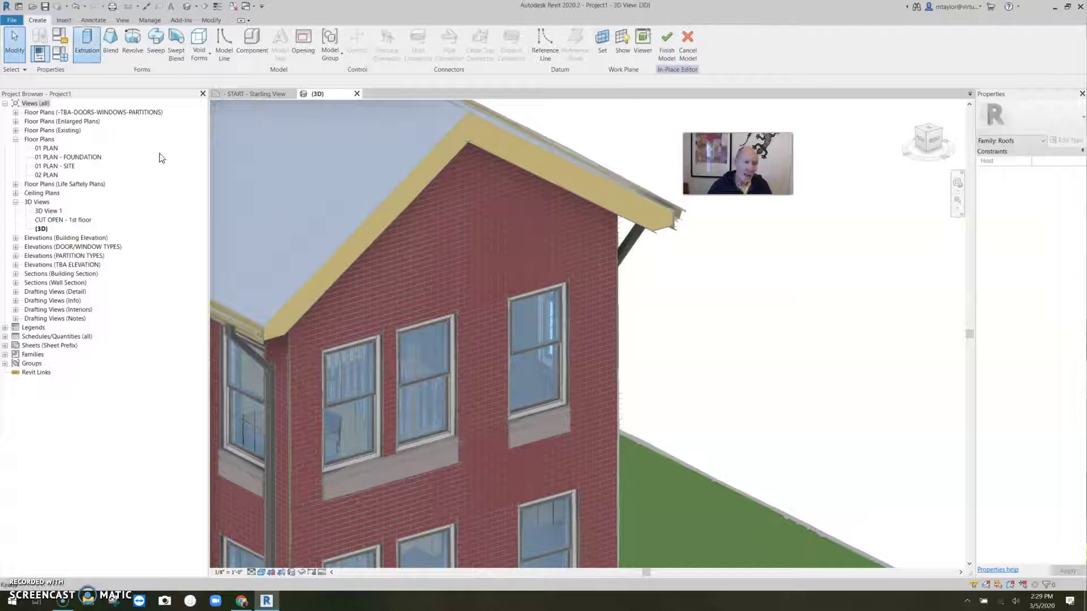
{"action": "left_click", "coordinate": [285, 334]}
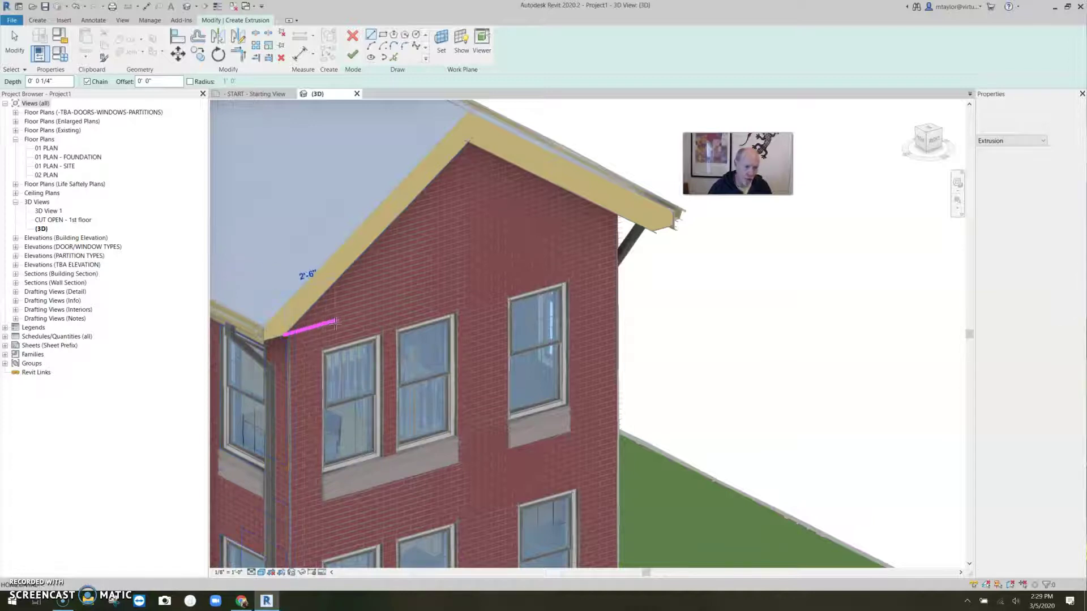
{"action": "left_click", "coordinate": [336, 323]}
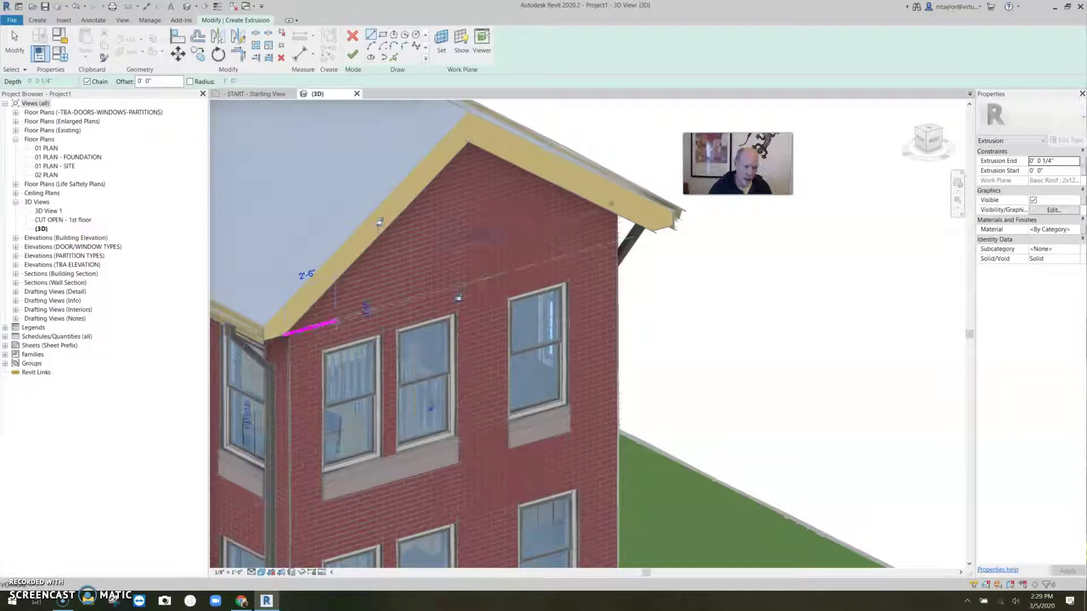
{"action": "left_click", "coordinate": [395, 57]}
{"action": "left_click", "coordinate": [312, 310]}
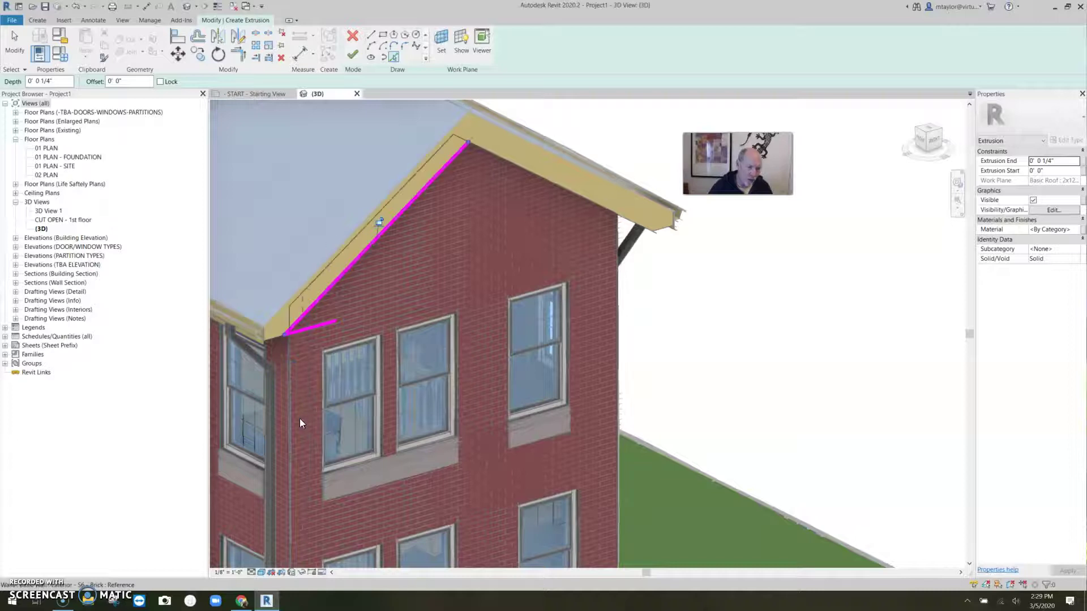
{"action": "left_click", "coordinate": [280, 389]}
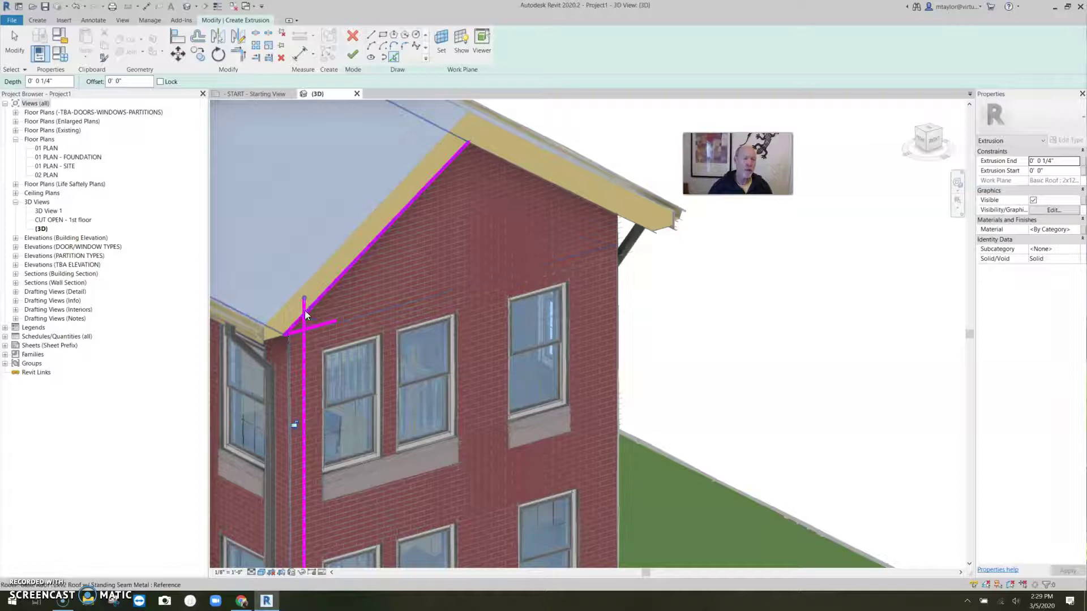
{"action": "scroll", "coordinate": [314, 335], "scroll_direction": "up", "scroll_amount": 3}
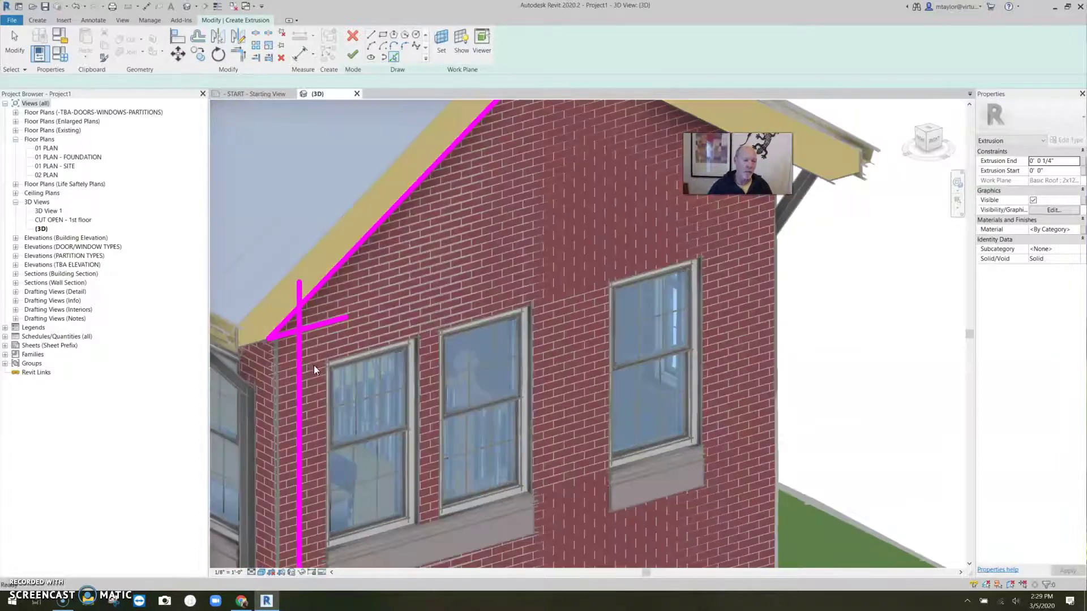
{"action": "key", "text": "Escape"}
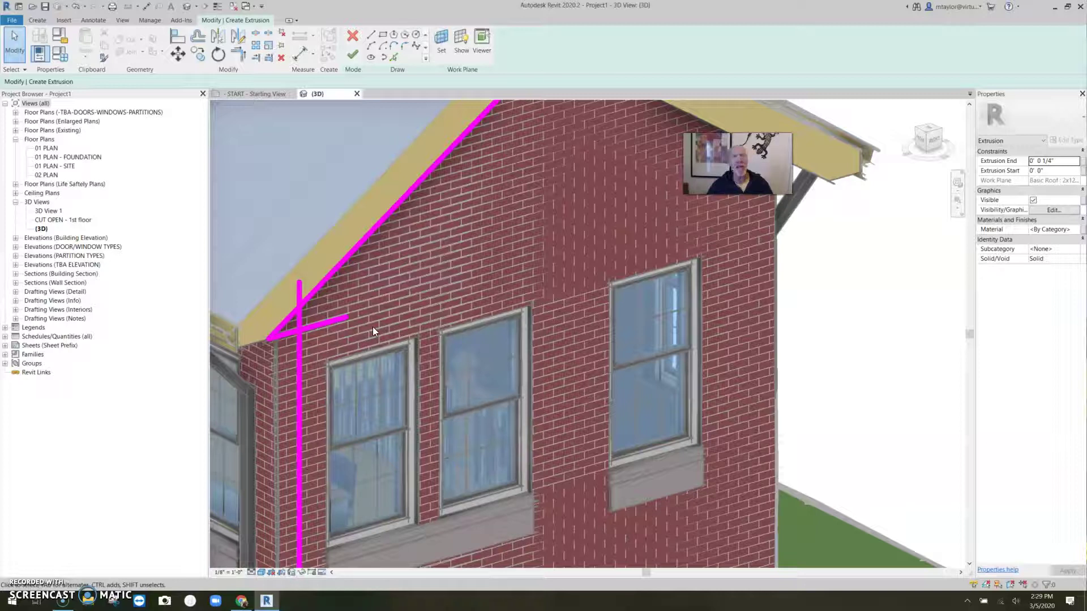
- Offset the vertical wall-corner sketch line 8" inward along the wall, with Copy turned off
{"action": "left_click", "coordinate": [198, 38]}
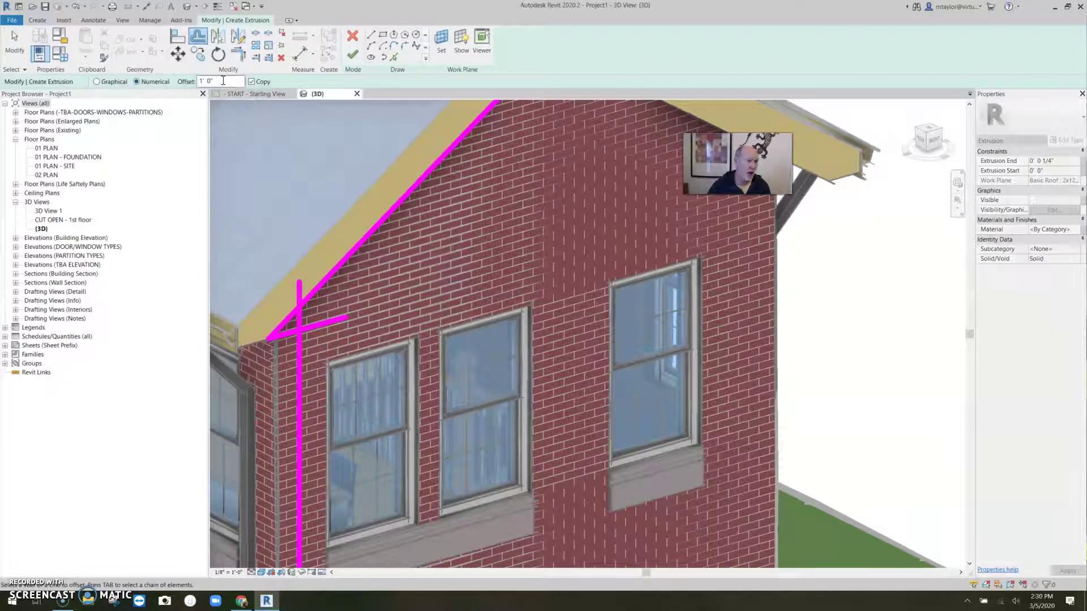
{"action": "type", "text": "8"}
{"action": "left_click", "coordinate": [252, 81]}
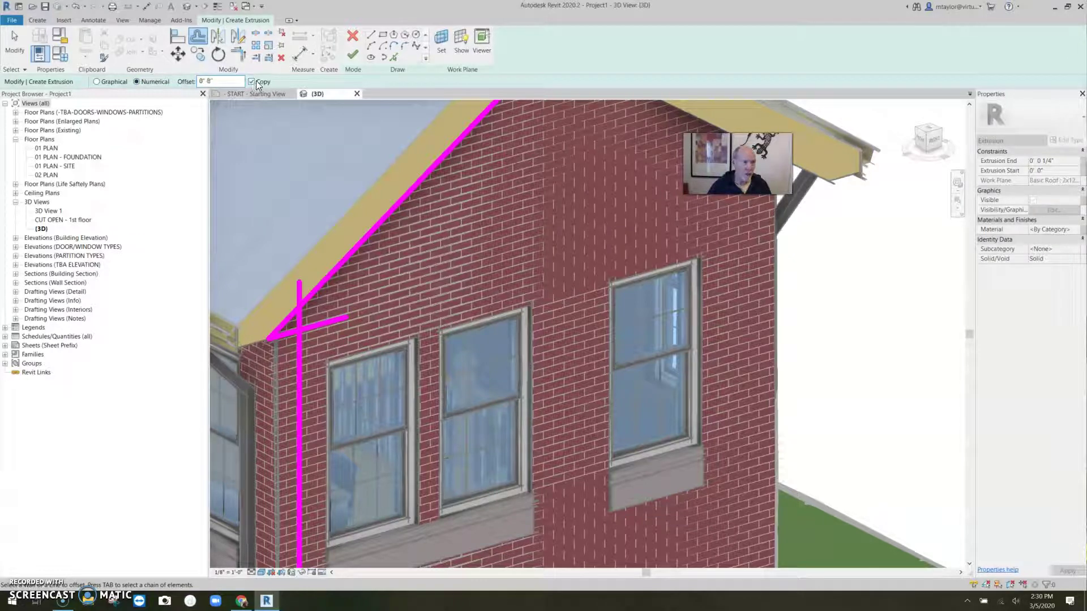
{"action": "left_click", "coordinate": [304, 348]}
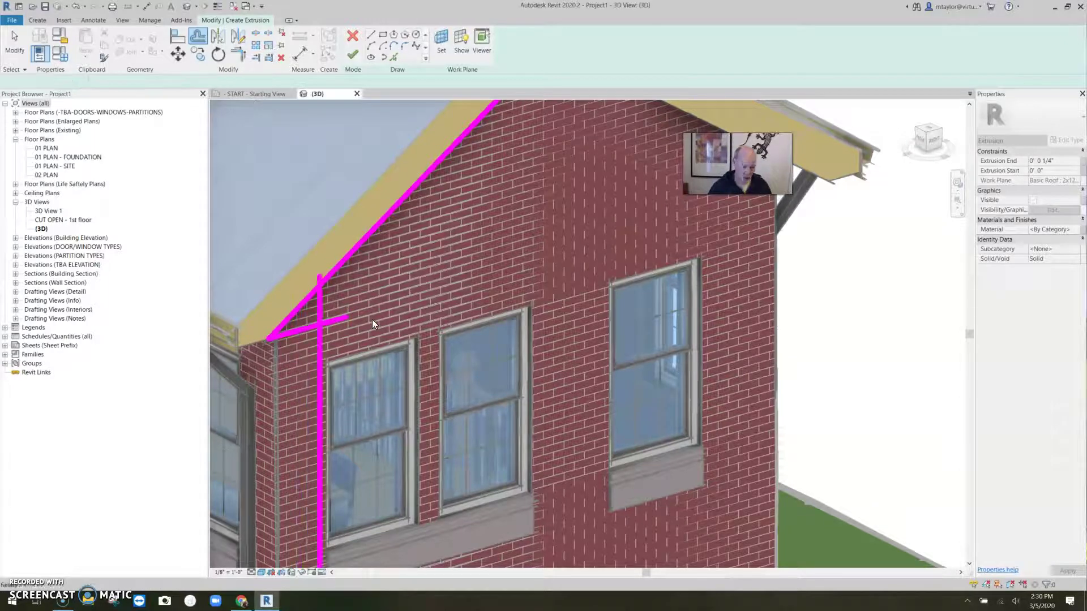
- Trim the sloped, vertical and horizontal sketch lines to each other to form a closed triangle at the near eave
{"action": "key", "text": "Escape"}
{"action": "key", "text": "t"}
{"action": "key", "text": "r"}
{"action": "left_click", "coordinate": [307, 300]}
{"action": "left_click", "coordinate": [317, 300]}
{"action": "left_click", "coordinate": [312, 324]}
{"action": "left_click", "coordinate": [319, 313]}
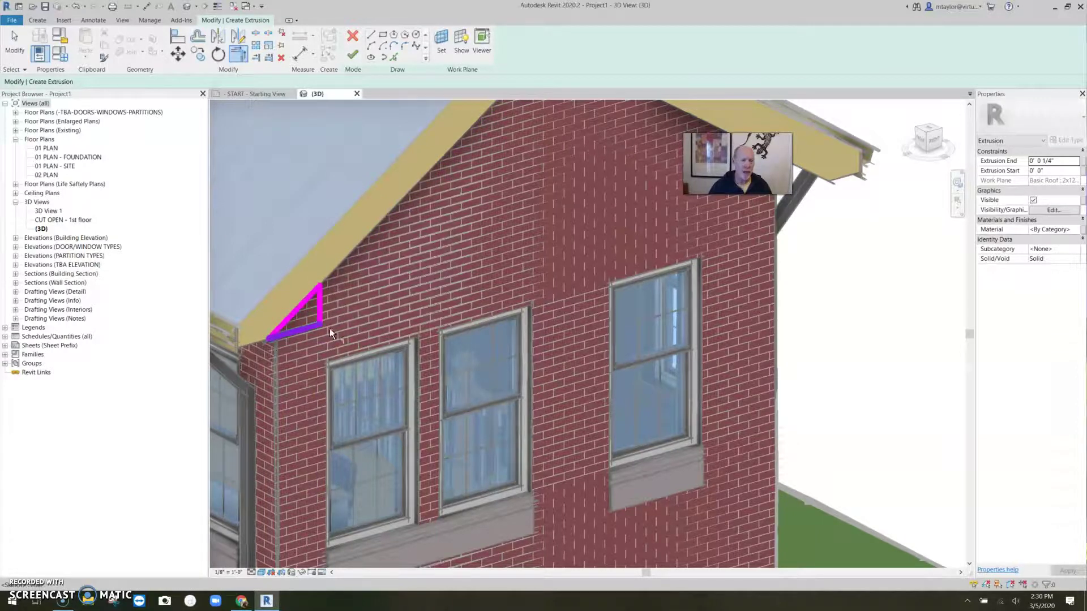
- Pick sketch lines from the opposite roof slope's underside and wall corner, and offset the vertical one 8" inward
{"action": "scroll", "coordinate": [331, 329], "scroll_direction": "down", "scroll_amount": 2}
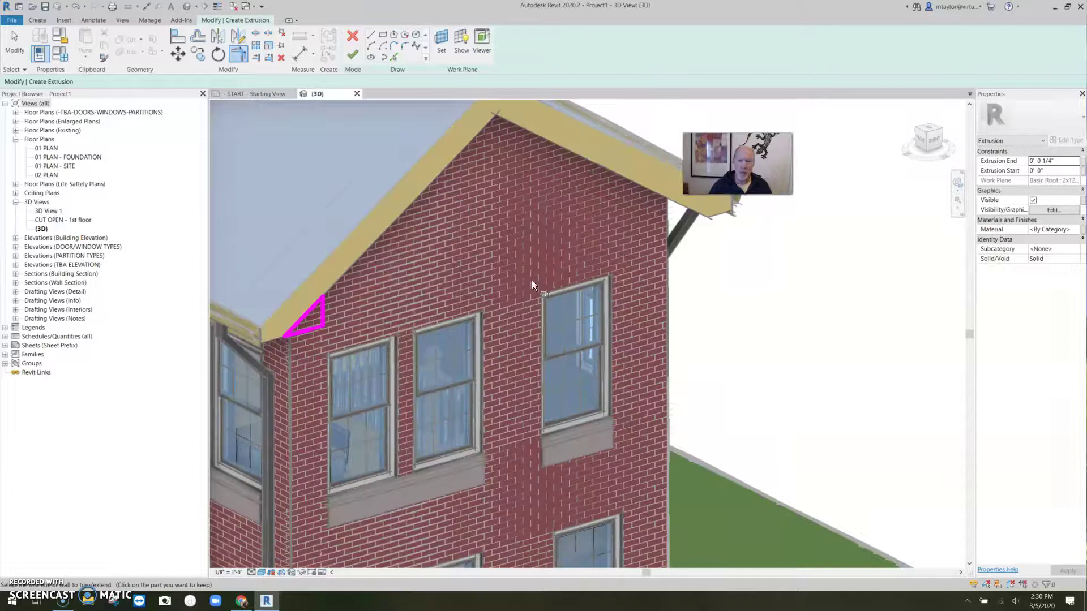
{"action": "middle_click_drag", "start_coordinate": [444, 218], "coordinate": [405, 234]}
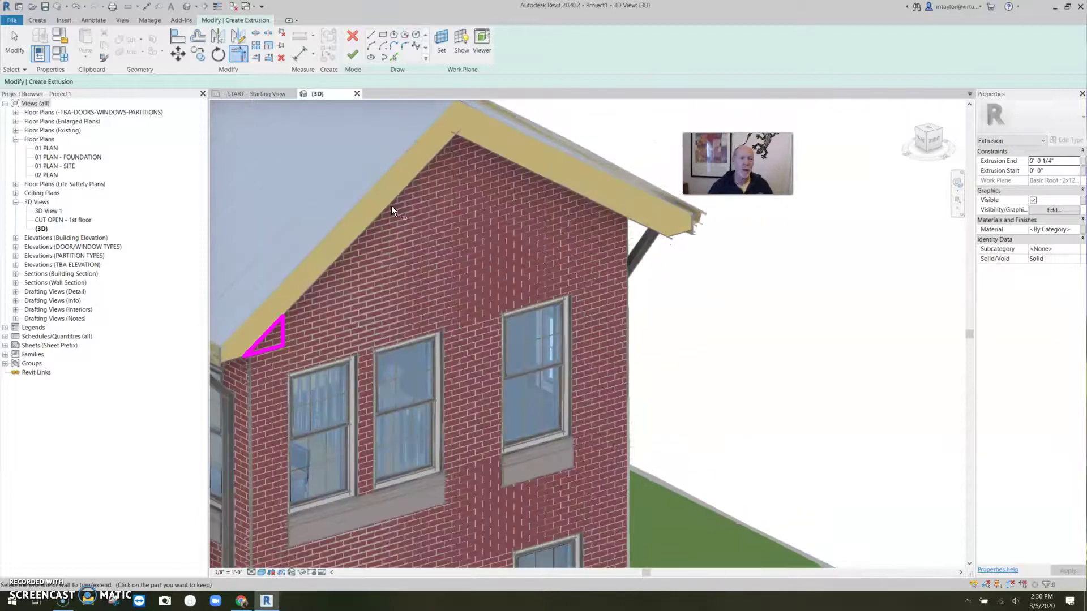
{"action": "left_click", "coordinate": [394, 57]}
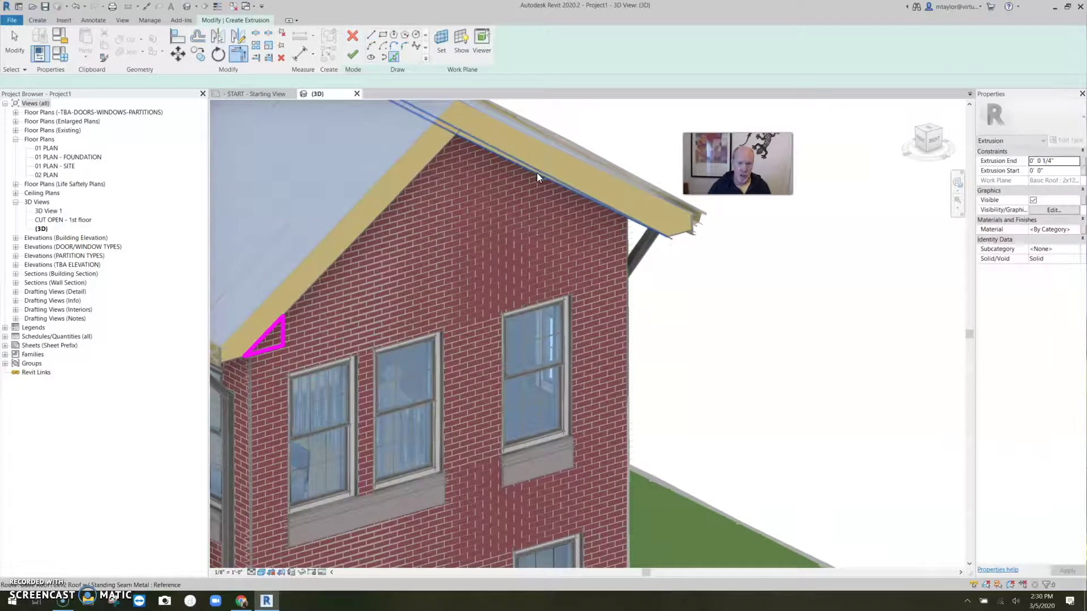
{"action": "left_click", "coordinate": [643, 333]}
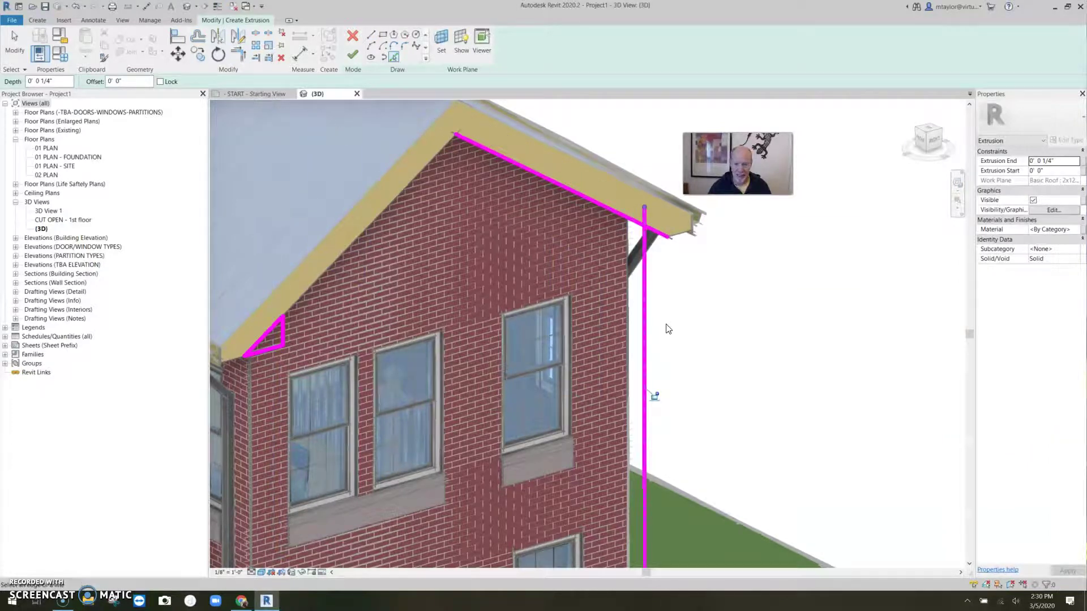
{"action": "left_click", "coordinate": [201, 39]}
{"action": "left_click", "coordinate": [642, 267]}
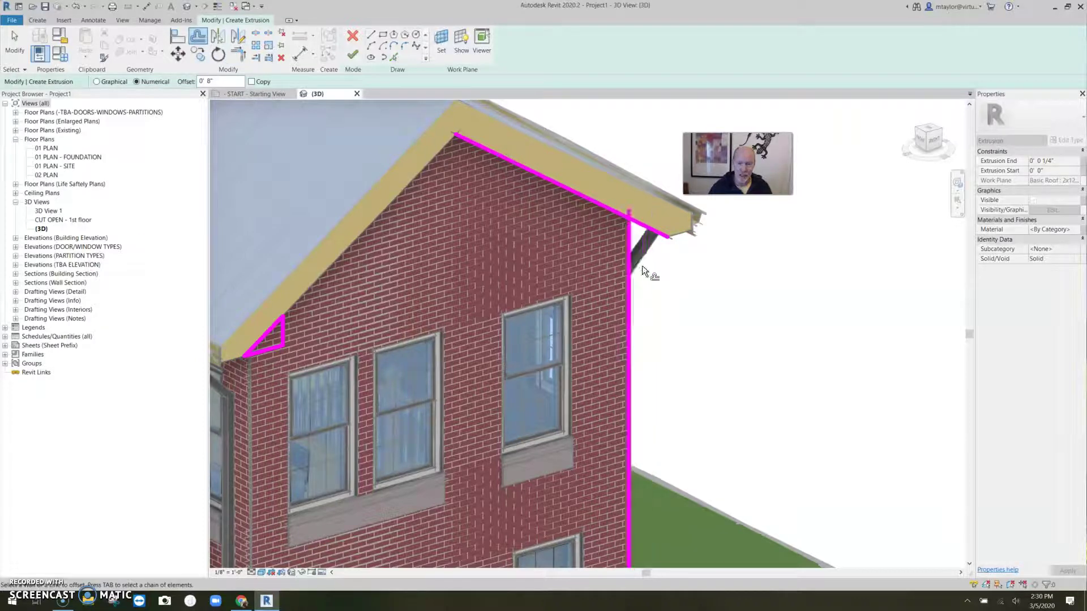
- Sketch a horizontal line inward from the far eave corner and trim the three lines there into a closed triangle
{"action": "left_click", "coordinate": [370, 35]}
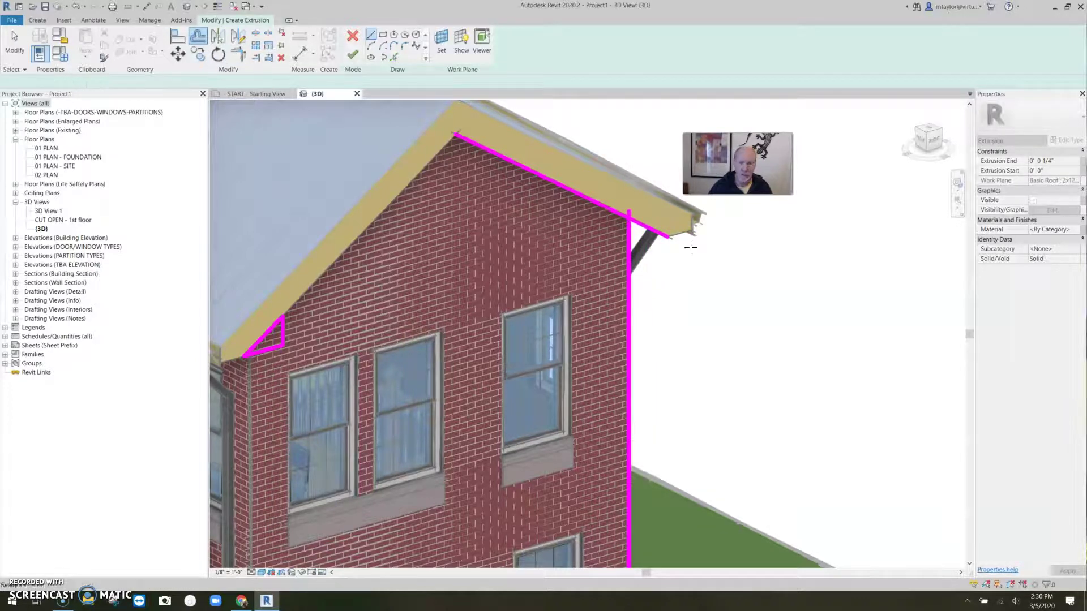
{"action": "left_click", "coordinate": [596, 259]}
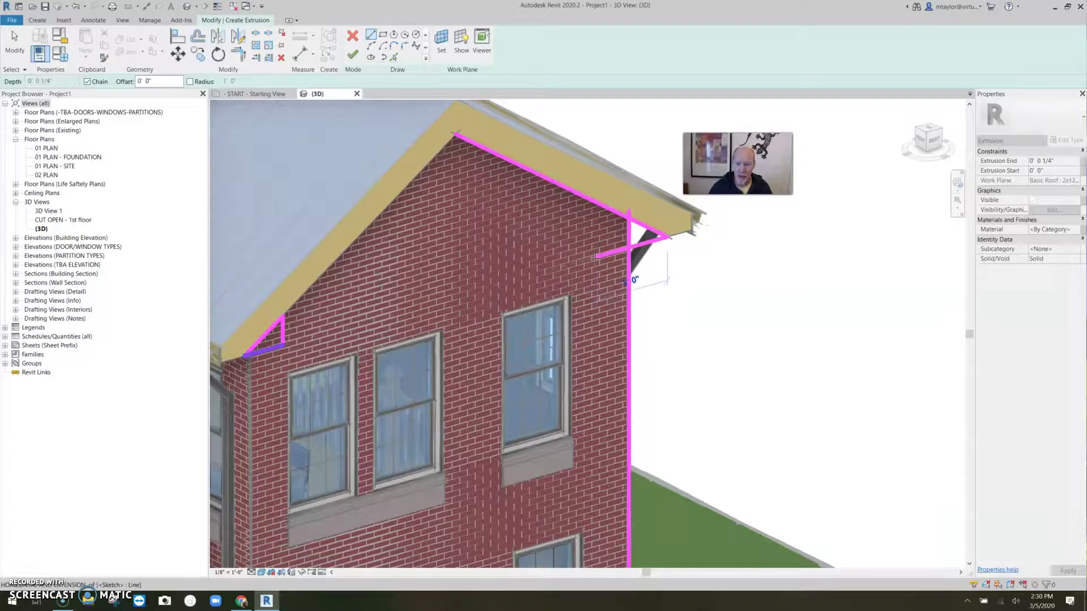
{"action": "key", "text": "Escape"}
{"action": "key", "text": "Escape"}
{"action": "left_click", "coordinate": [634, 222]}
{"action": "left_click", "coordinate": [646, 227]}
{"action": "left_click", "coordinate": [630, 234]}
{"action": "left_click", "coordinate": [640, 246]}
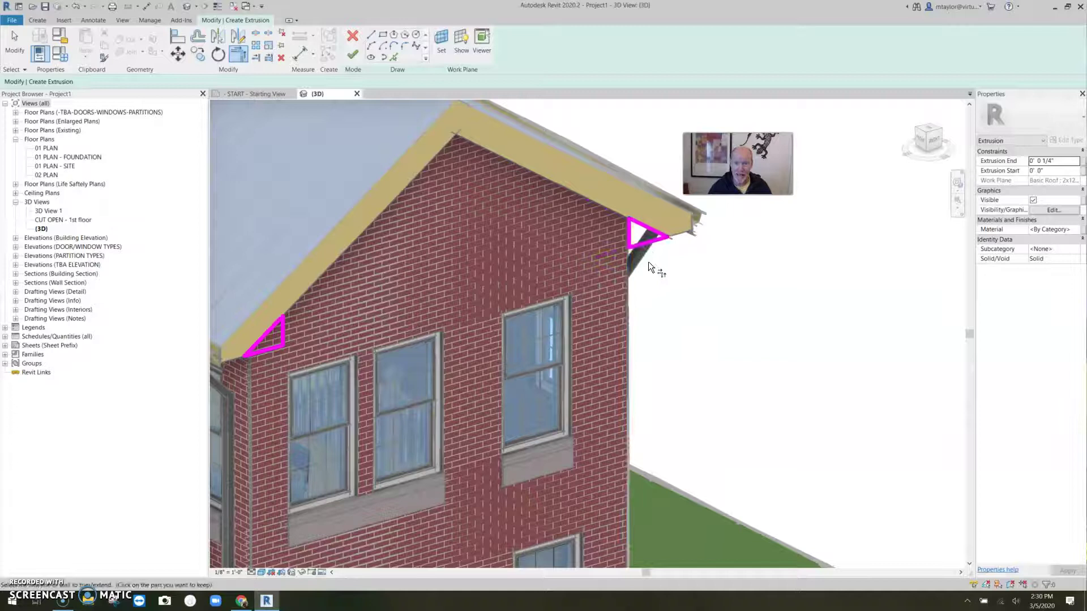
- Set the extrusion end to -1' 0", finish the extrusion sketch, and finish the in-place model
{"action": "scroll", "coordinate": [443, 271], "scroll_direction": "down", "scroll_amount": 2}
{"action": "scroll", "coordinate": [443, 266], "scroll_direction": "up", "scroll_amount": 2}
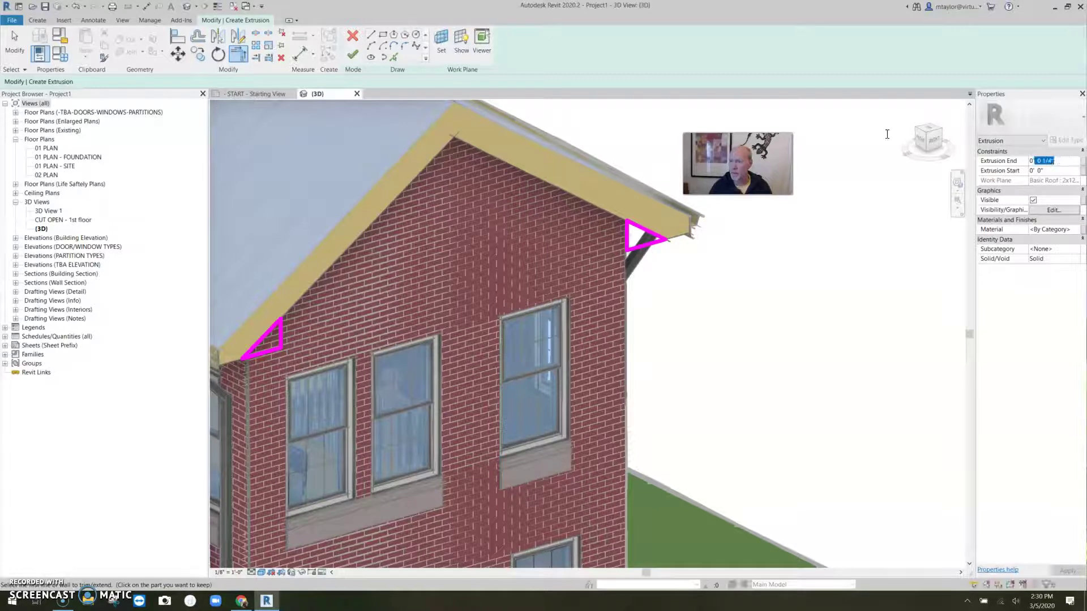
{"action": "type", "text": "-1' 0"}
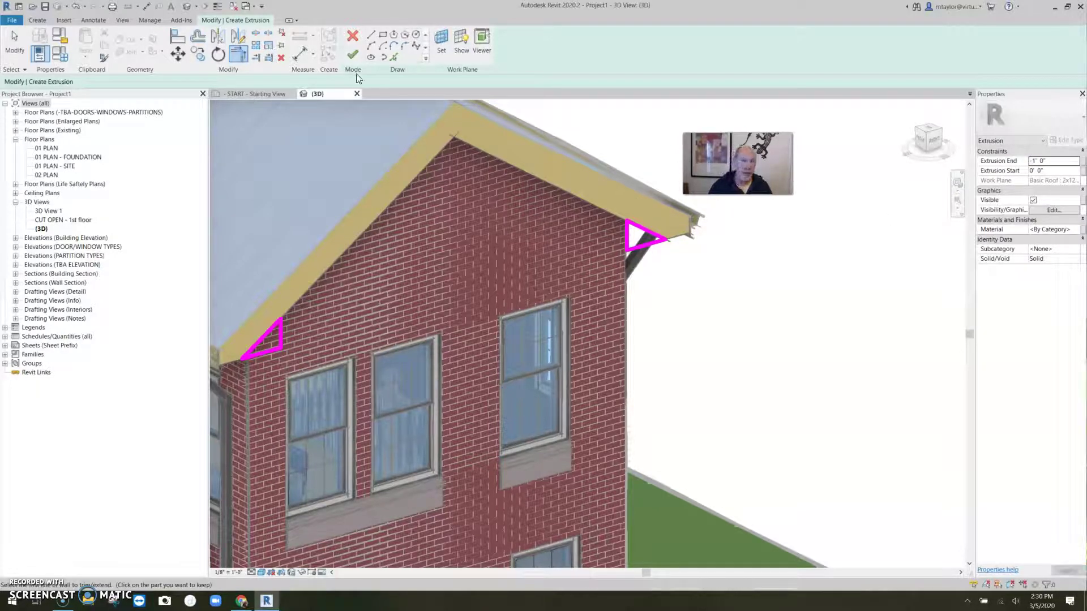
{"action": "left_click", "coordinate": [352, 55]}
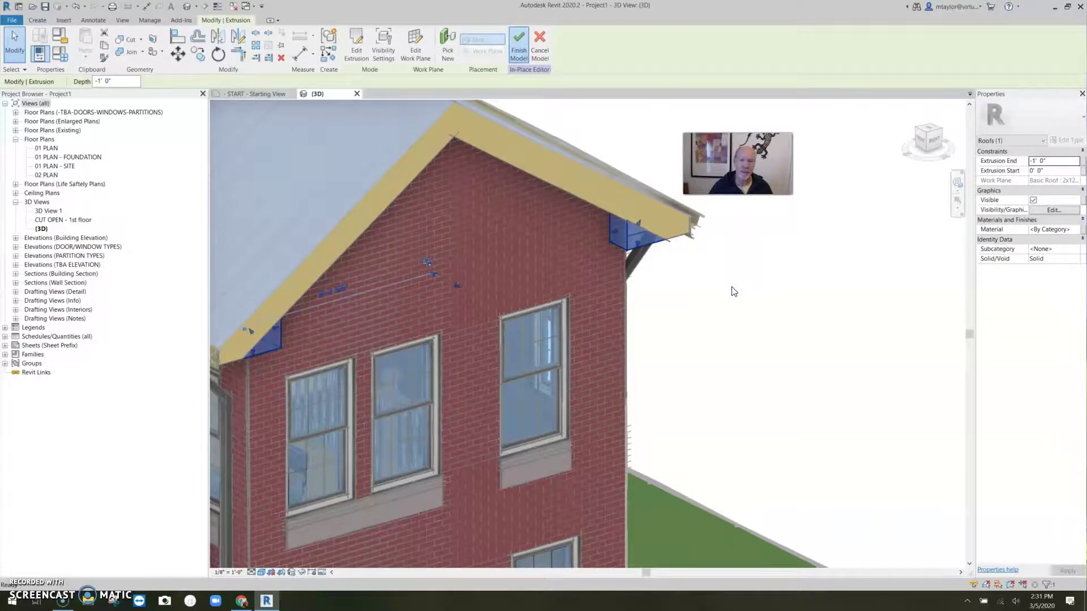
{"action": "scroll", "coordinate": [688, 306], "scroll_direction": "down", "scroll_amount": 2}
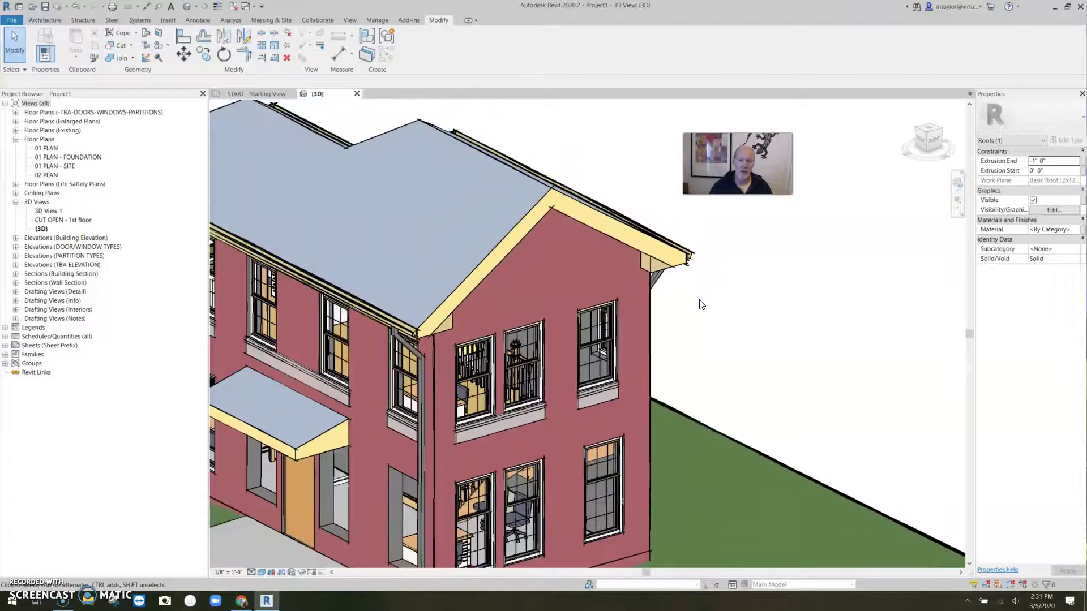
{"action": "left_click", "coordinate": [702, 305]}
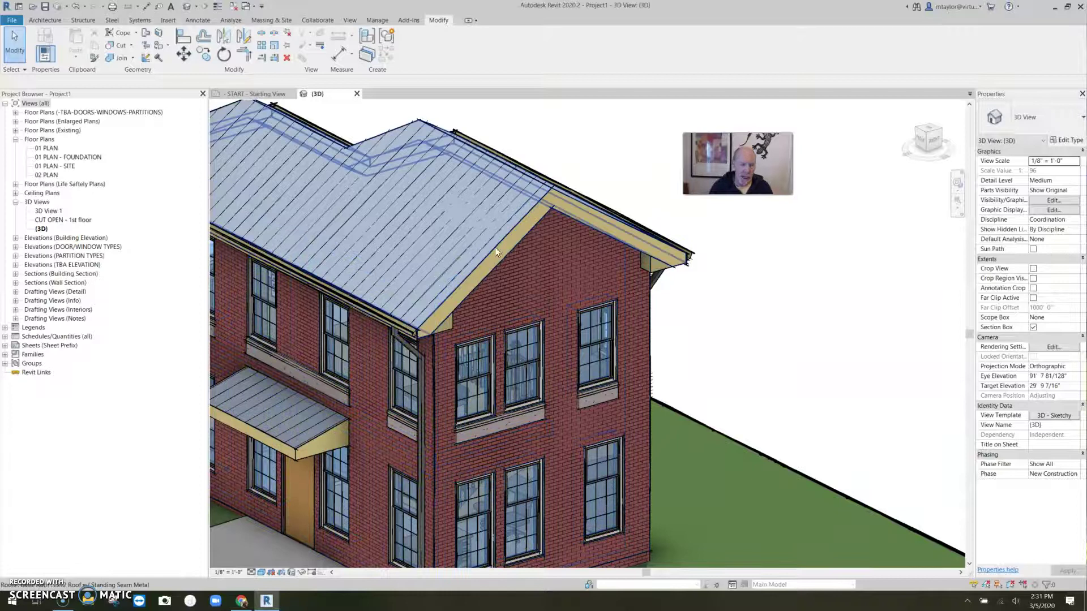
- Join the main roof's geometry with the in-place gable-end eave returns
{"action": "left_click", "coordinate": [105, 52]}
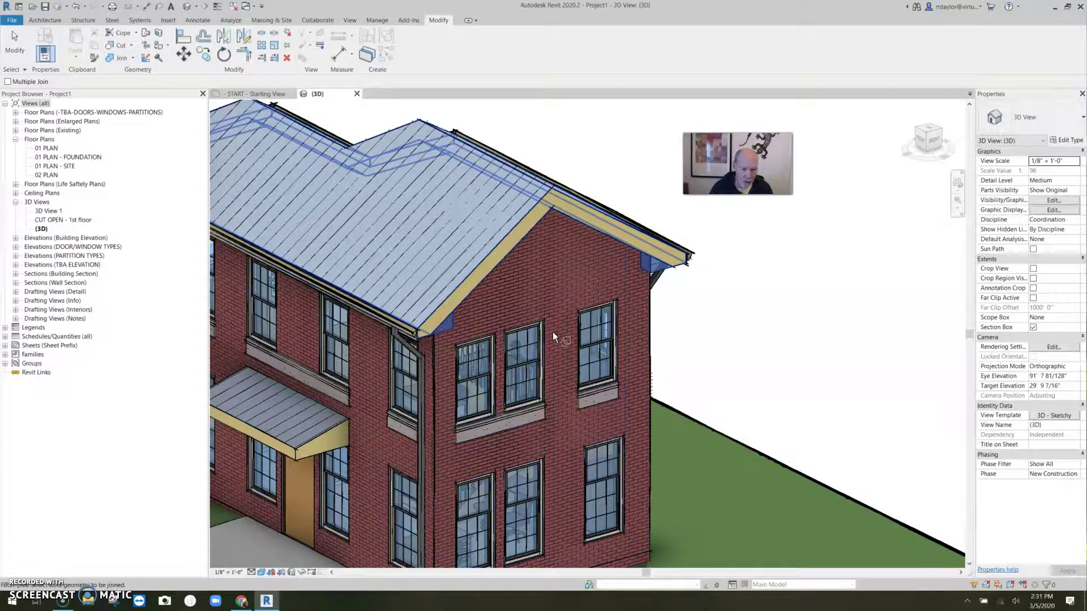
{"action": "key", "text": "Escape"}
{"action": "scroll", "coordinate": [651, 260], "scroll_direction": "up", "scroll_amount": 3}
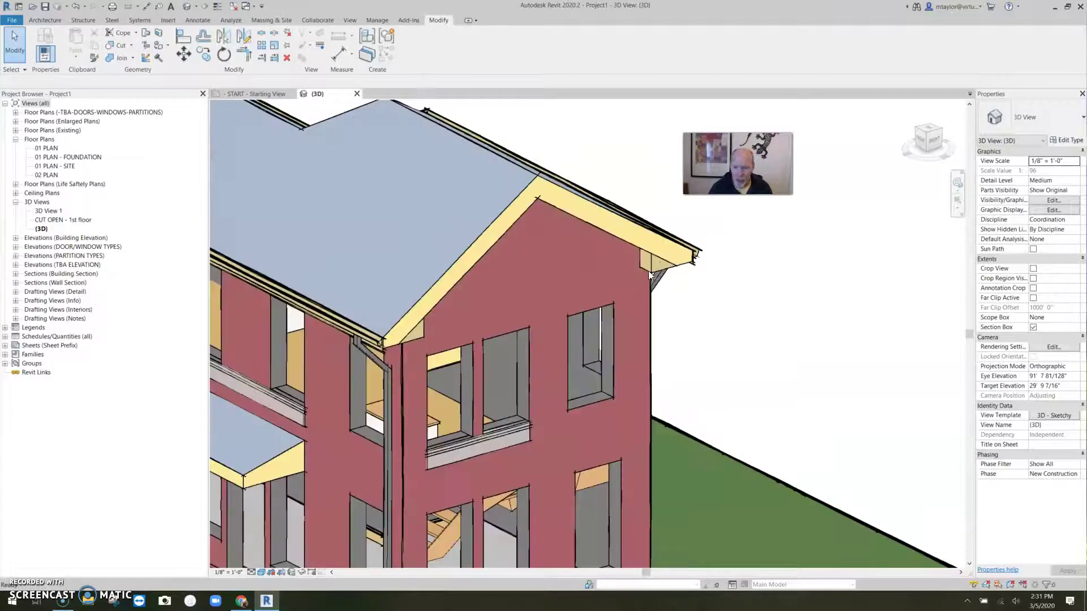
- Examine the layers and materials in the main roof type's structure, and close its type properties without changes
{"action": "left_click", "coordinate": [636, 233]}
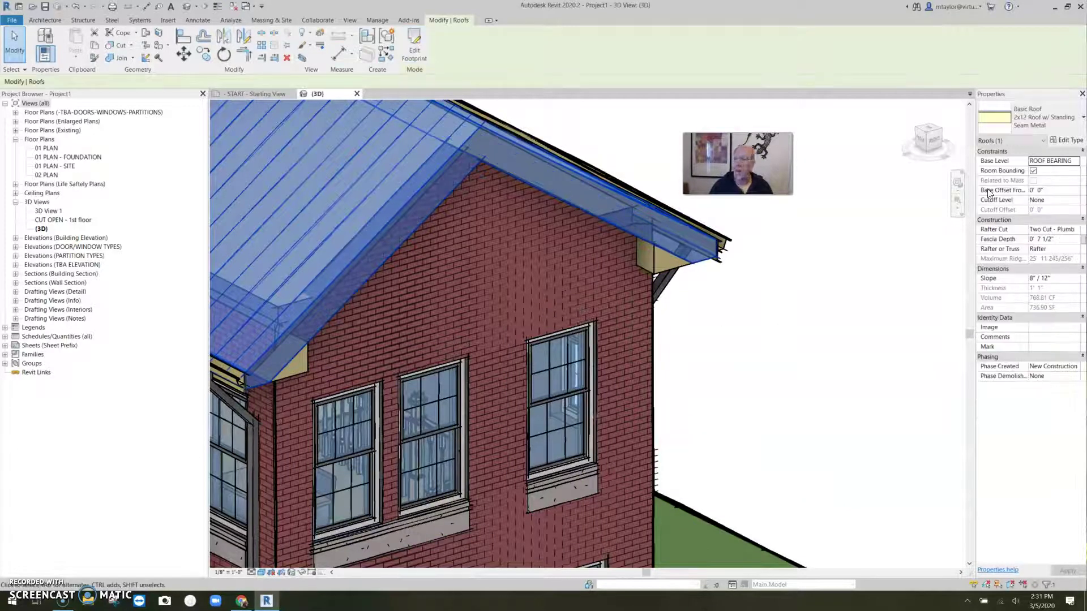
{"action": "left_click", "coordinate": [1077, 146]}
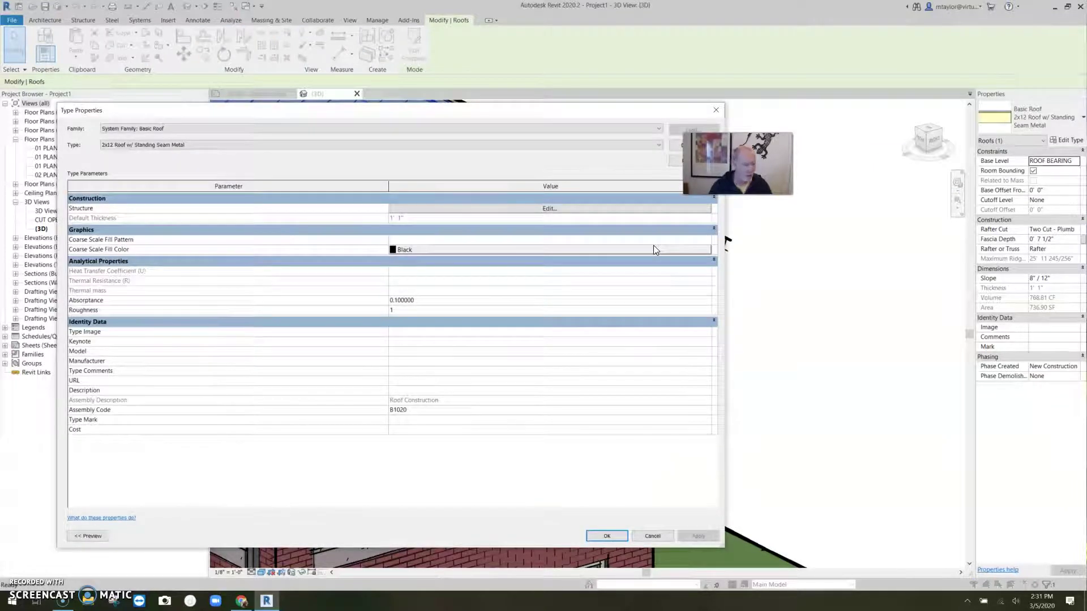
{"action": "left_click", "coordinate": [539, 209]}
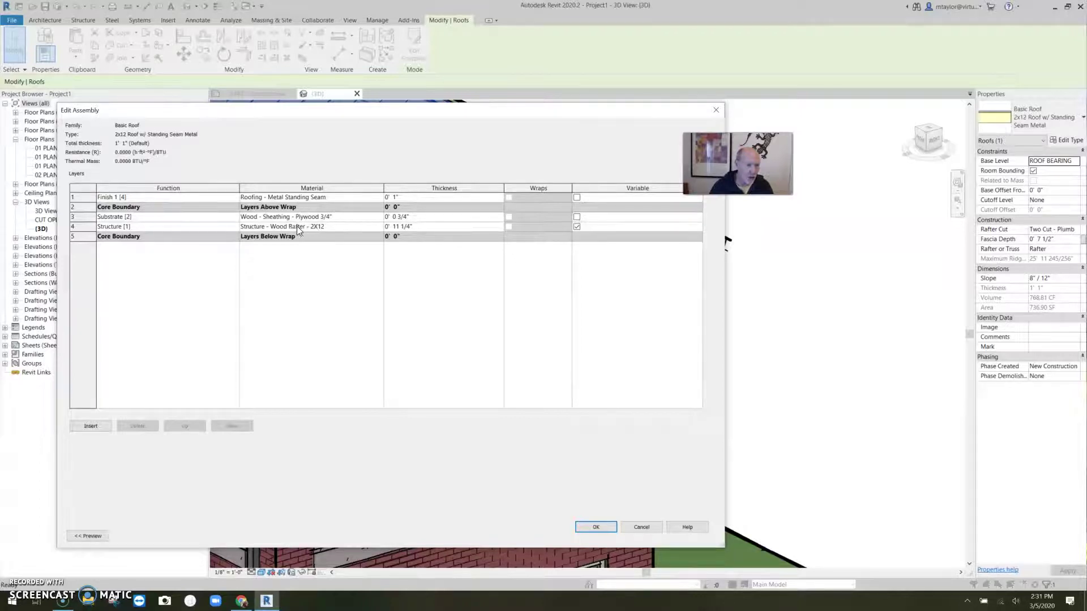
{"action": "left_click", "coordinate": [646, 525]}
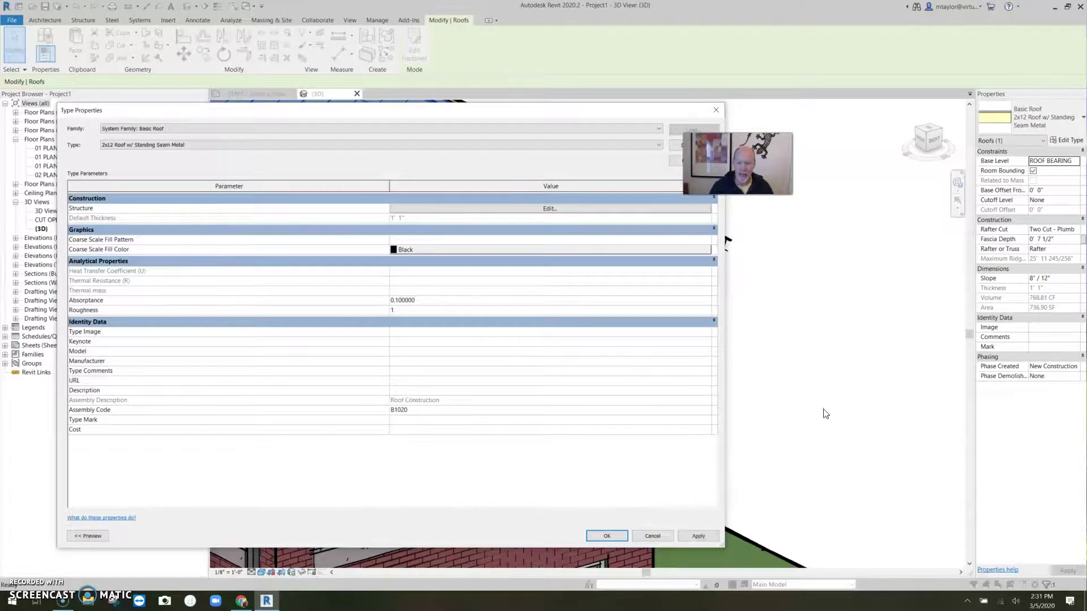
{"action": "left_click", "coordinate": [671, 542]}
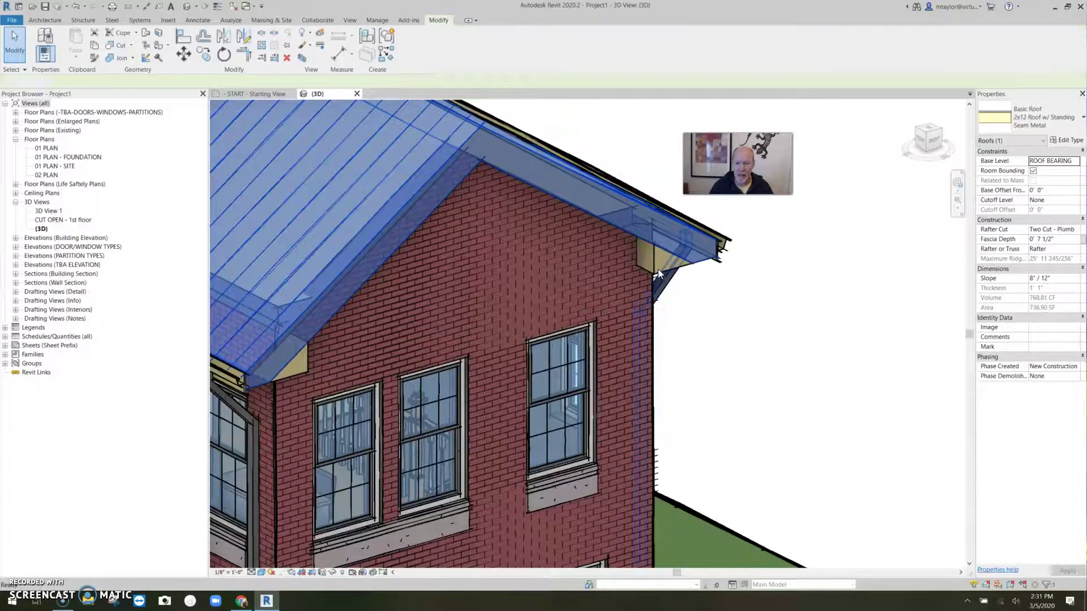
- Check the in-place gable-end roof's type properties and close them without changes
{"action": "key", "text": "Escape"}
{"action": "left_click", "coordinate": [654, 267]}
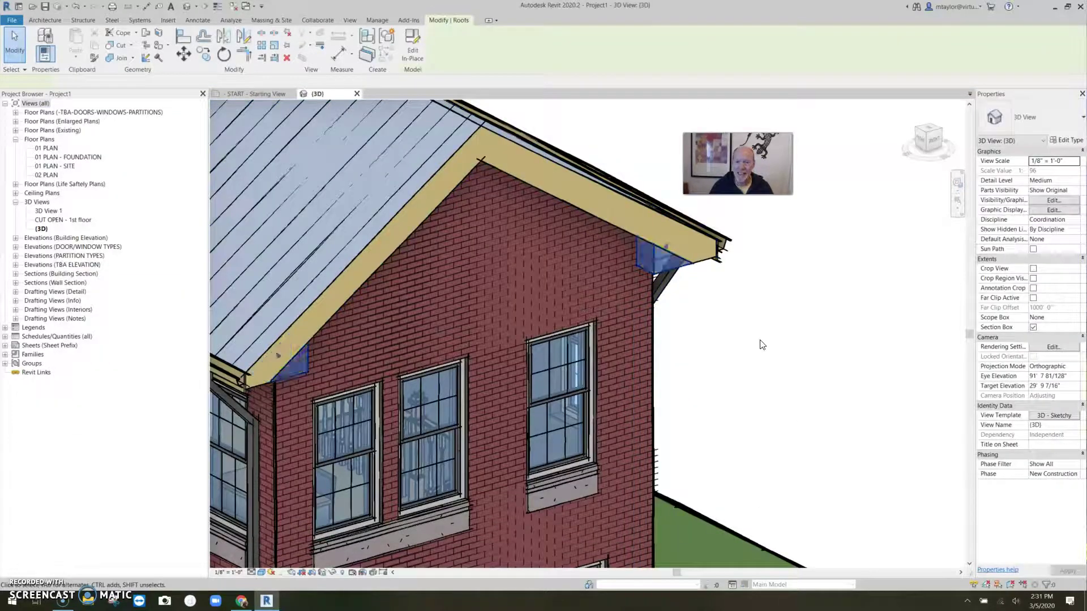
{"action": "left_click", "coordinate": [1070, 141]}
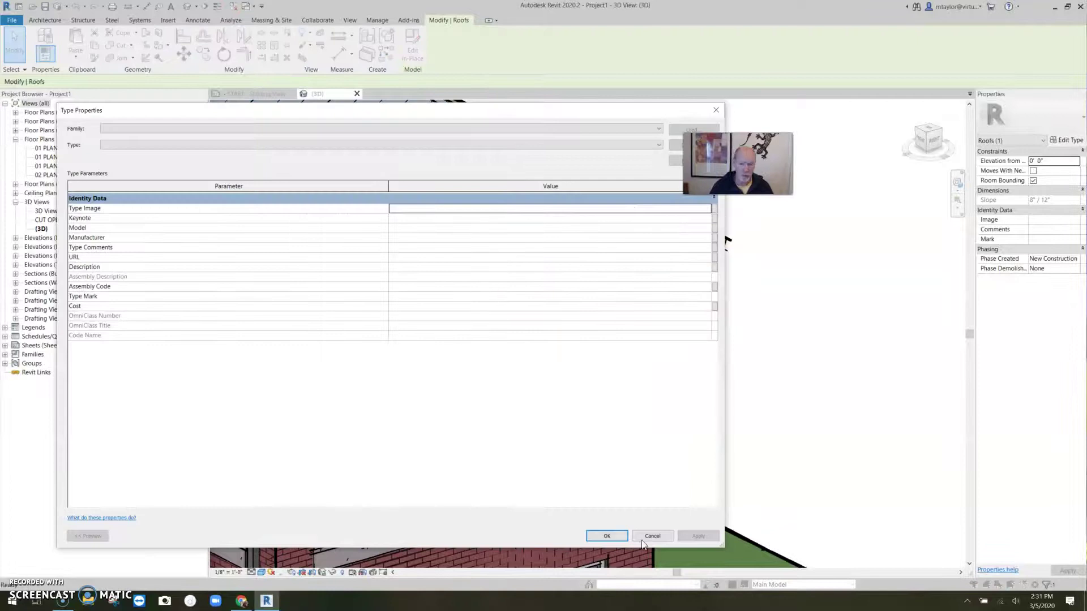
{"action": "left_click", "coordinate": [651, 536]}
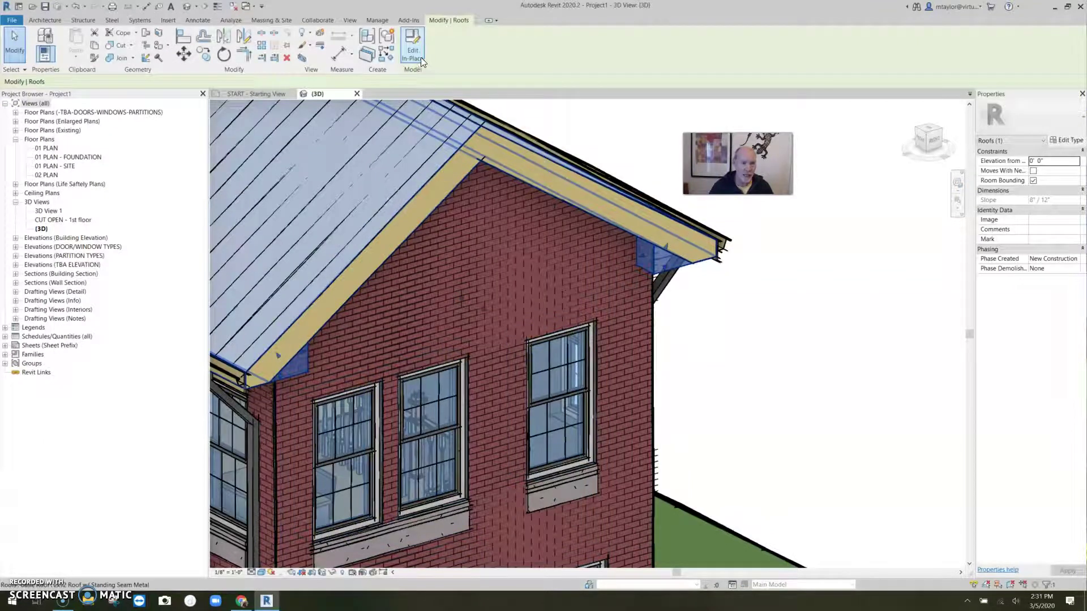
- Edit the gable-end eave returns in place and assign the material Structure - Wood Rafter - 2X12 to their extrusion
{"action": "left_click", "coordinate": [420, 58]}
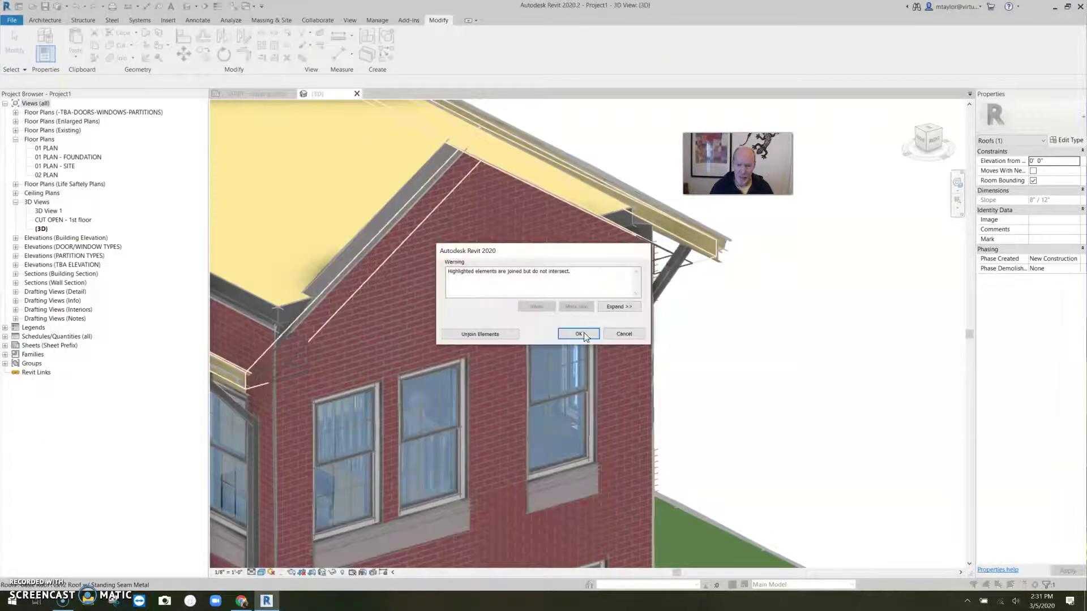
{"action": "left_click", "coordinate": [578, 334]}
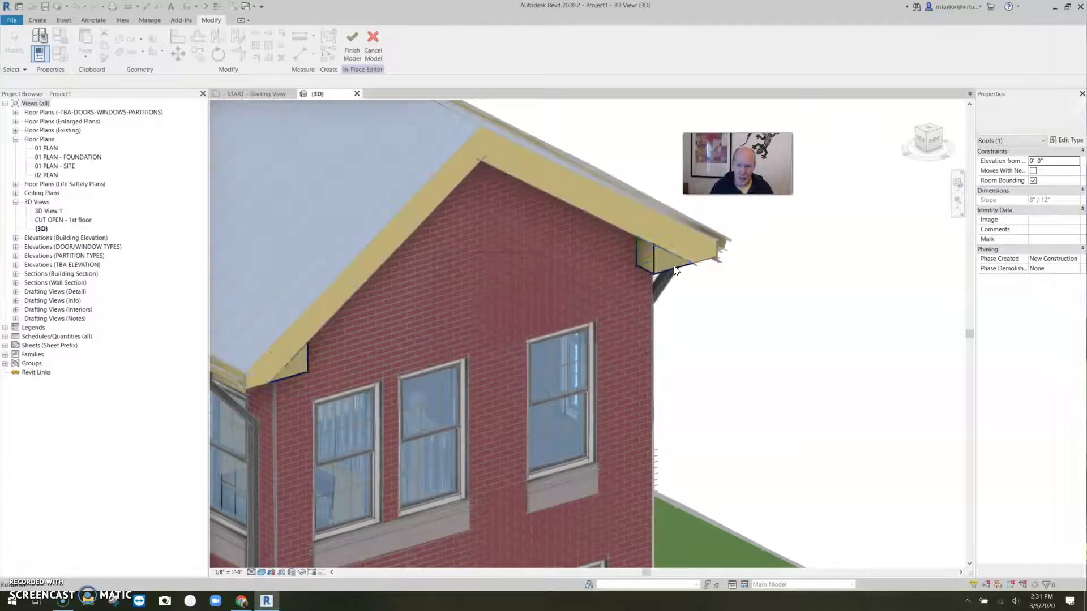
{"action": "left_click", "coordinate": [725, 281]}
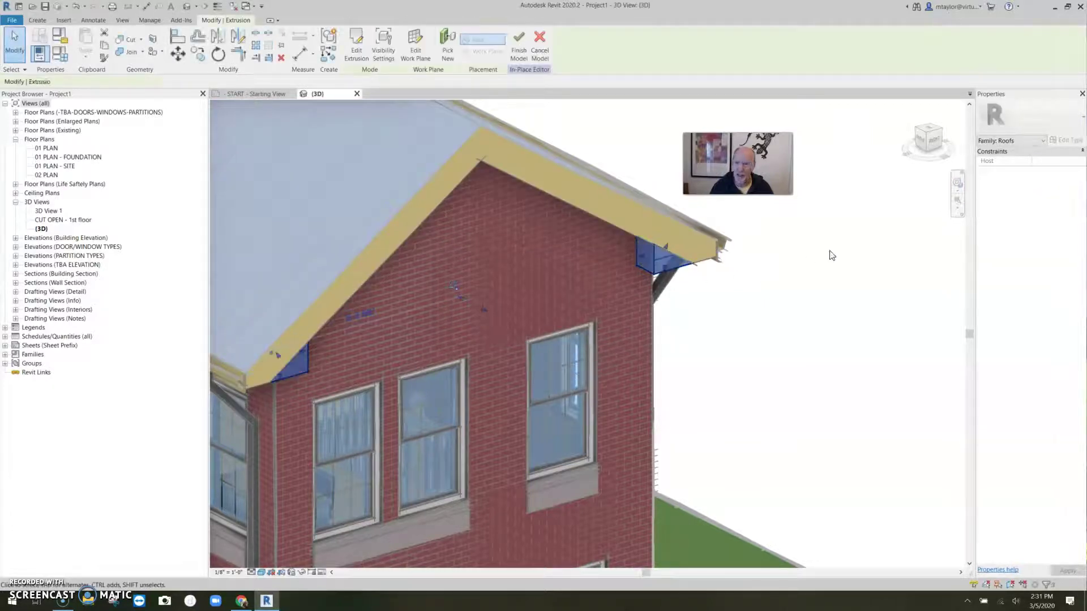
{"action": "left_click", "coordinate": [1056, 231]}
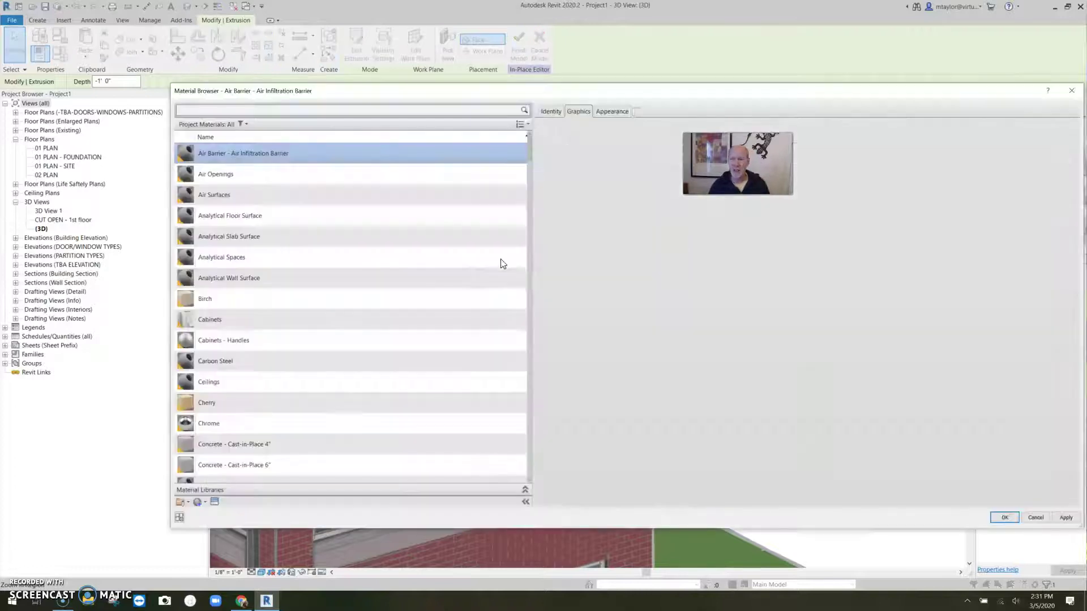
{"action": "left_click", "coordinate": [195, 110]}
{"action": "type", "text": "2x12"}
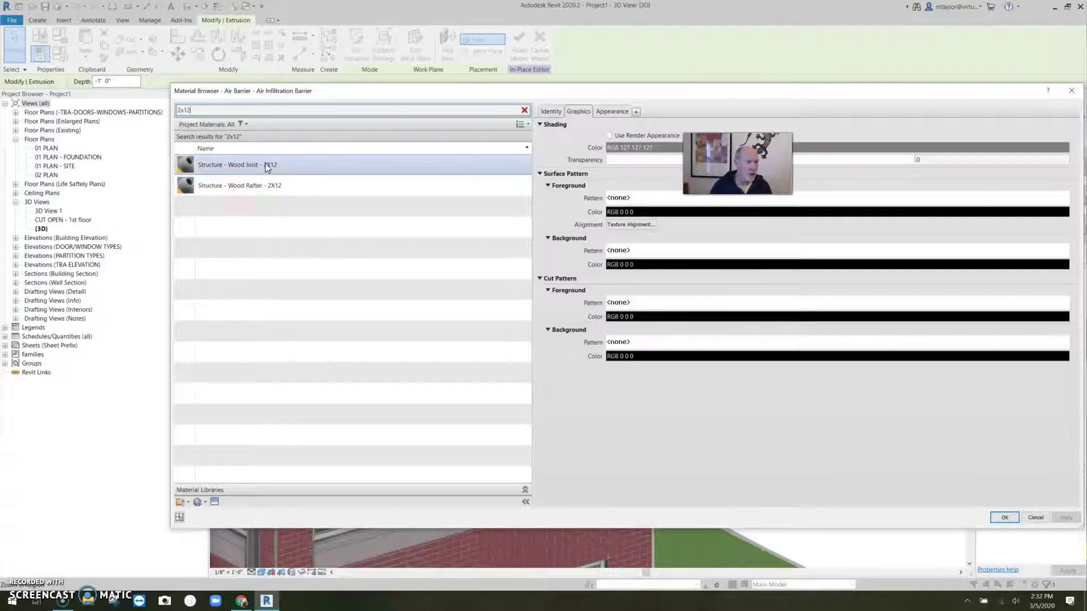
{"action": "left_click", "coordinate": [270, 187]}
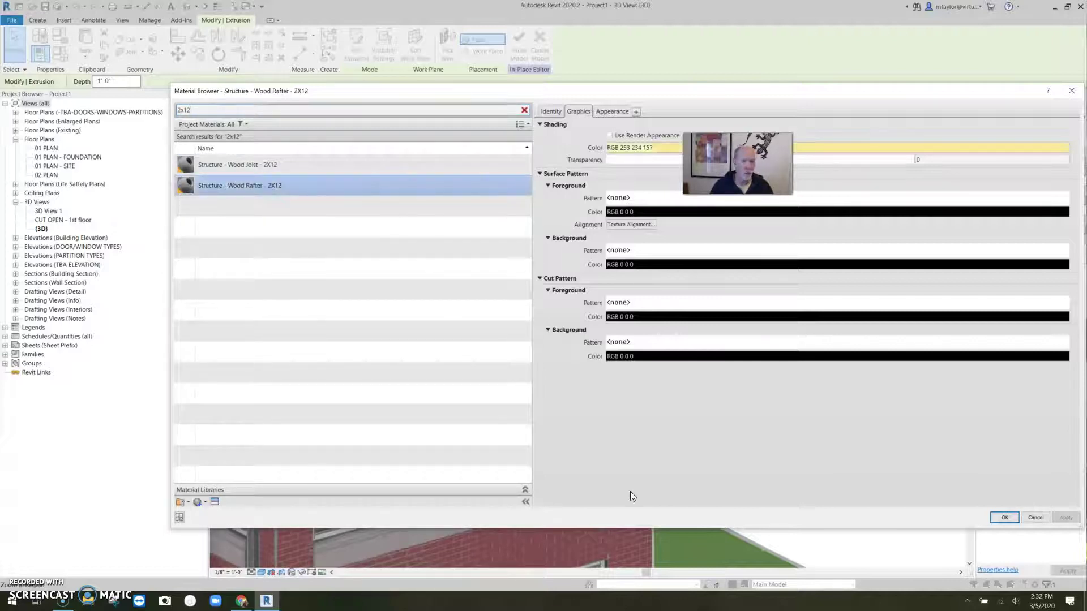
{"action": "left_click", "coordinate": [1003, 517]}
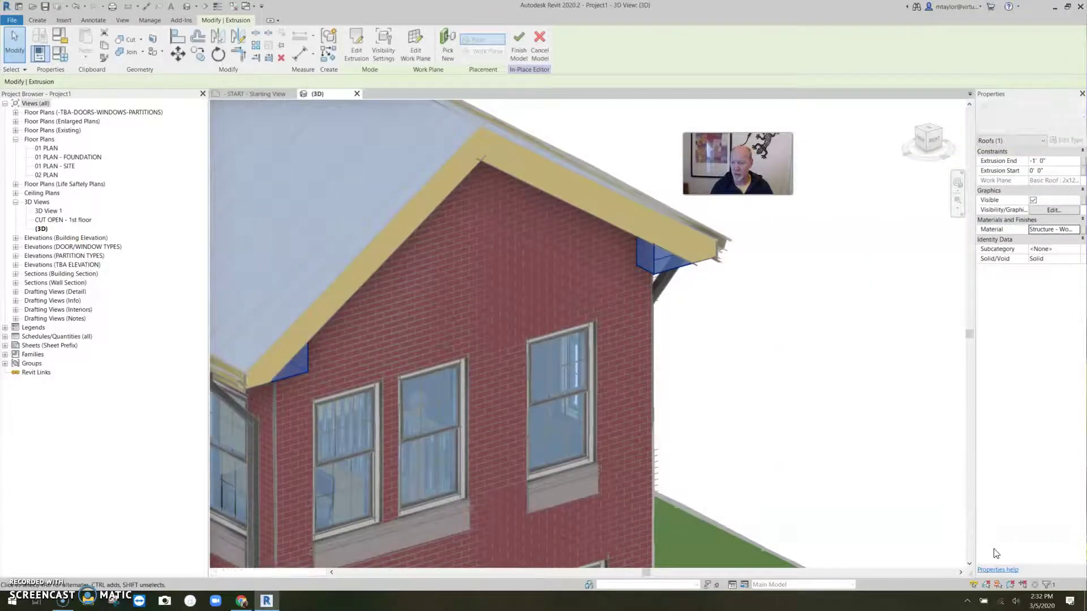
- Deselect the eave-return extrusion and finish the in-place model
{"action": "left_click", "coordinate": [774, 327]}
{"action": "scroll", "coordinate": [724, 316], "scroll_direction": "down", "scroll_amount": 2}
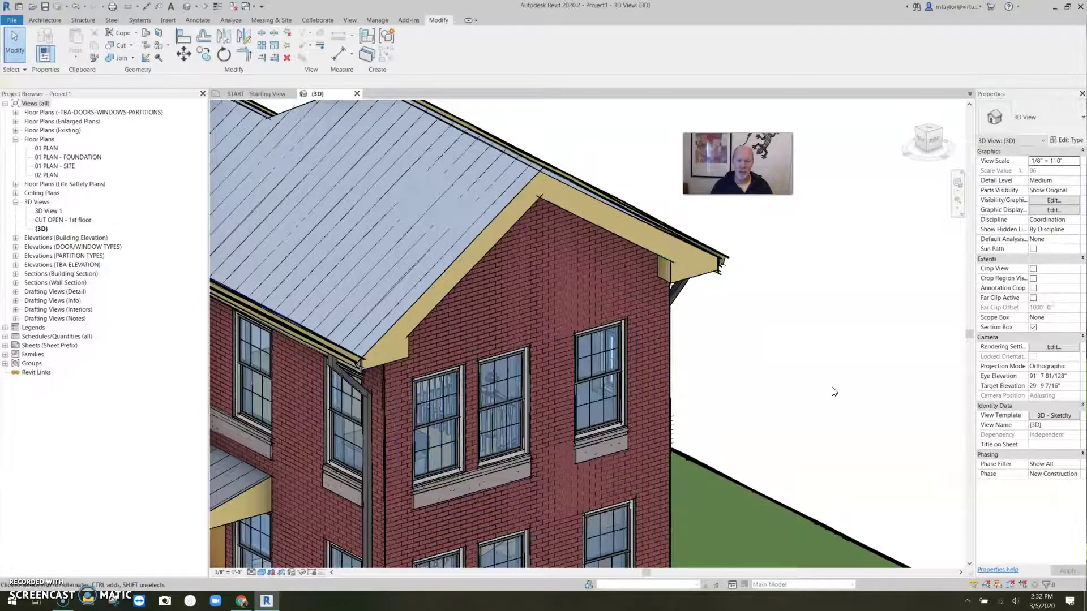
{"action": "middle_click_drag", "start_coordinate": [808, 360], "coordinate": [780, 348]}
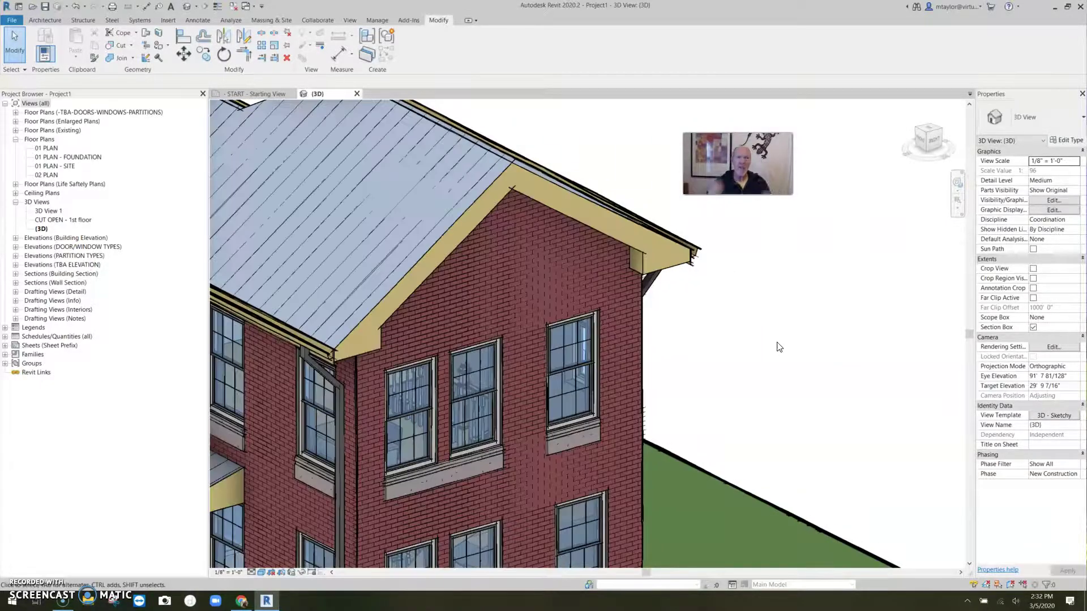